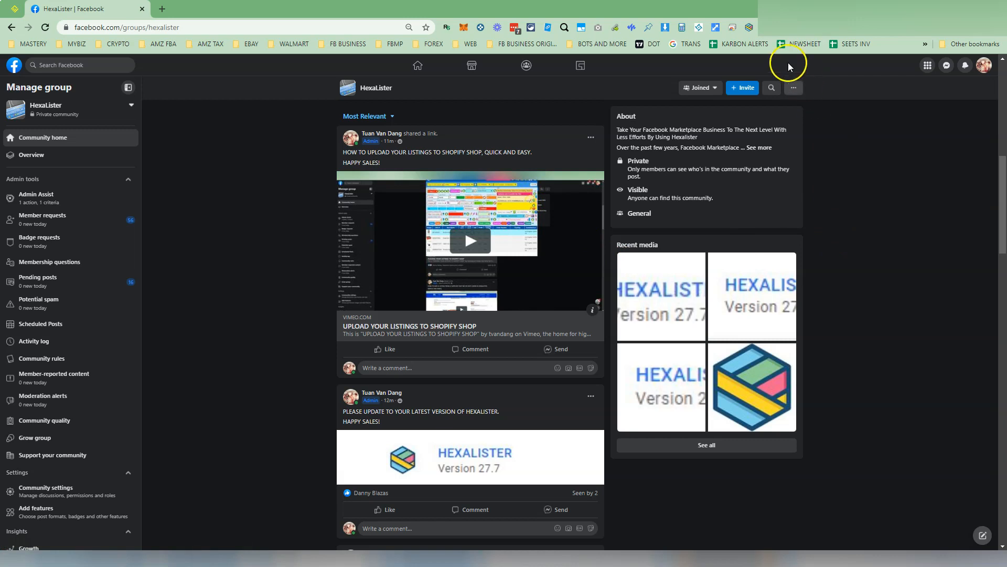
Step: Open the HexaLister extension and load the 1080P HD wireless security camera item from the listed inventory
{"action": "left_click", "coordinate": [749, 26]}
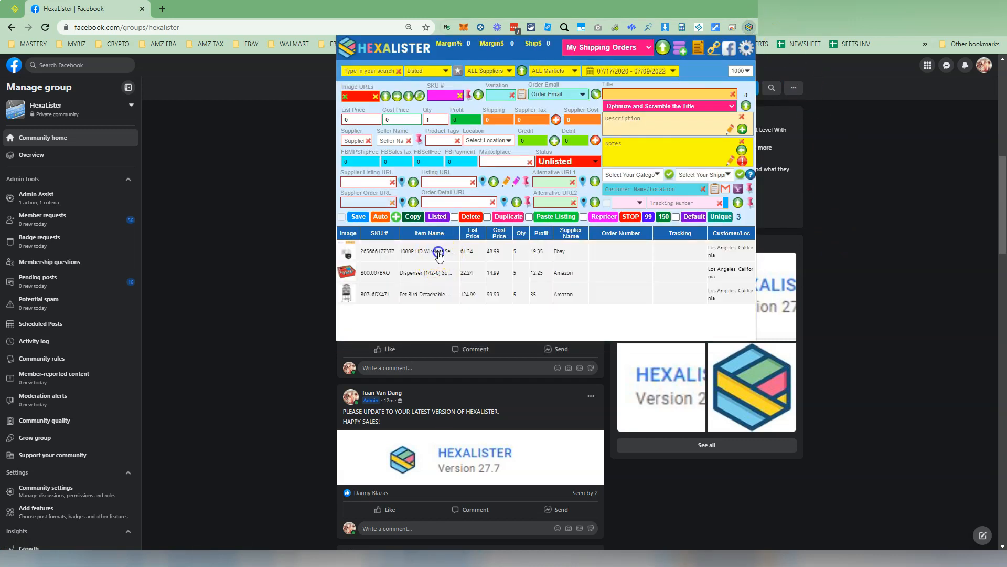
{"action": "left_click", "coordinate": [438, 253]}
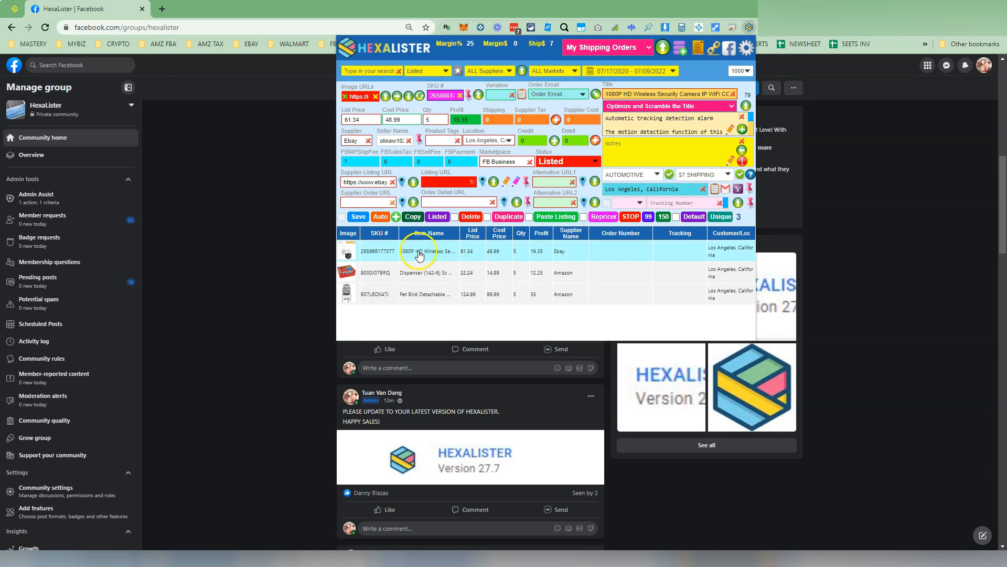
{"action": "left_click", "coordinate": [418, 252]}
{"action": "left_click", "coordinate": [446, 182]}
{"action": "left_click", "coordinate": [564, 127]}
{"action": "left_click", "coordinate": [502, 256]}
{"action": "left_click", "coordinate": [432, 73]}
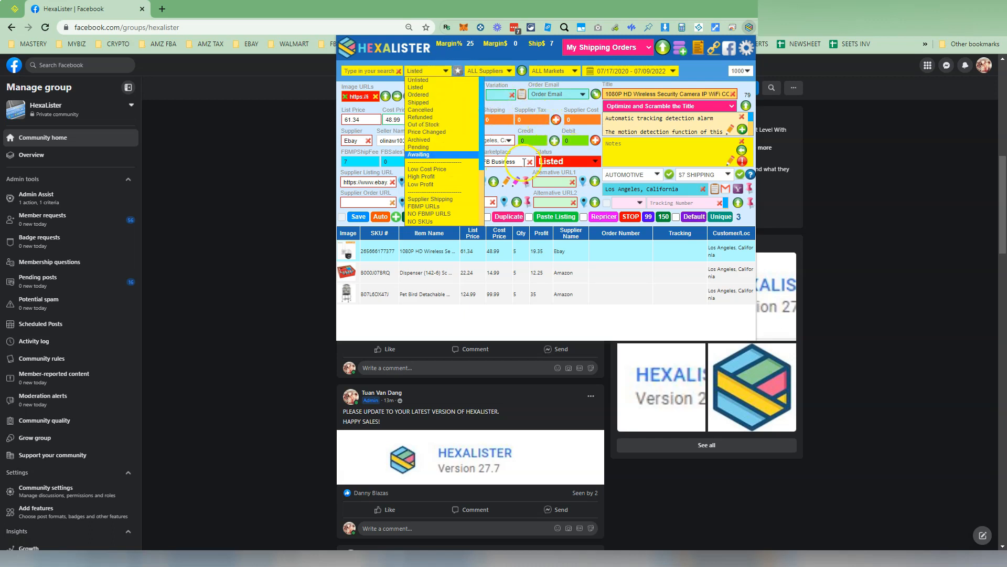
{"action": "left_click", "coordinate": [443, 55]}
{"action": "left_click", "coordinate": [425, 257]}
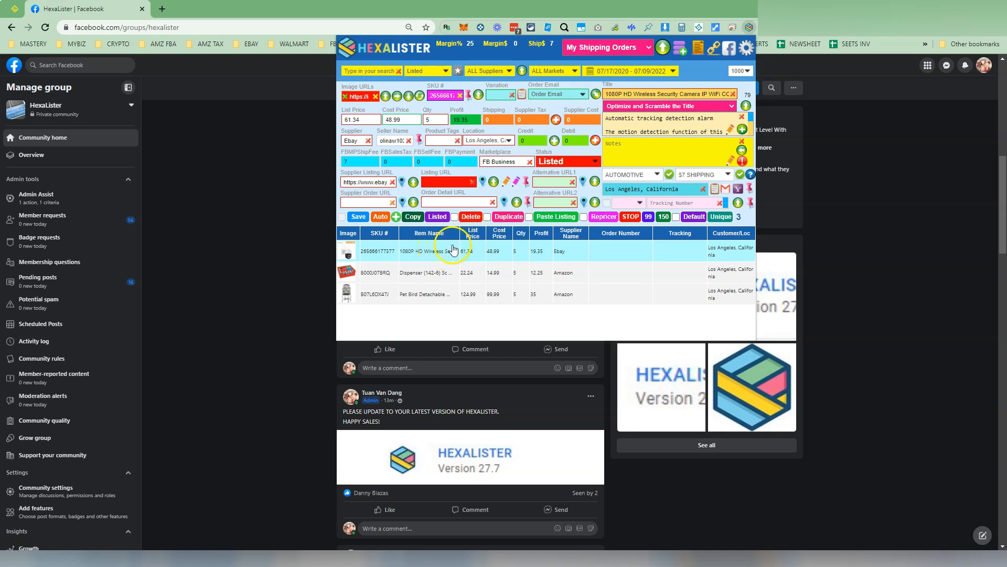
Step: Change the wireless security camera item's status to Archived and save it
{"action": "left_click", "coordinate": [555, 162]}
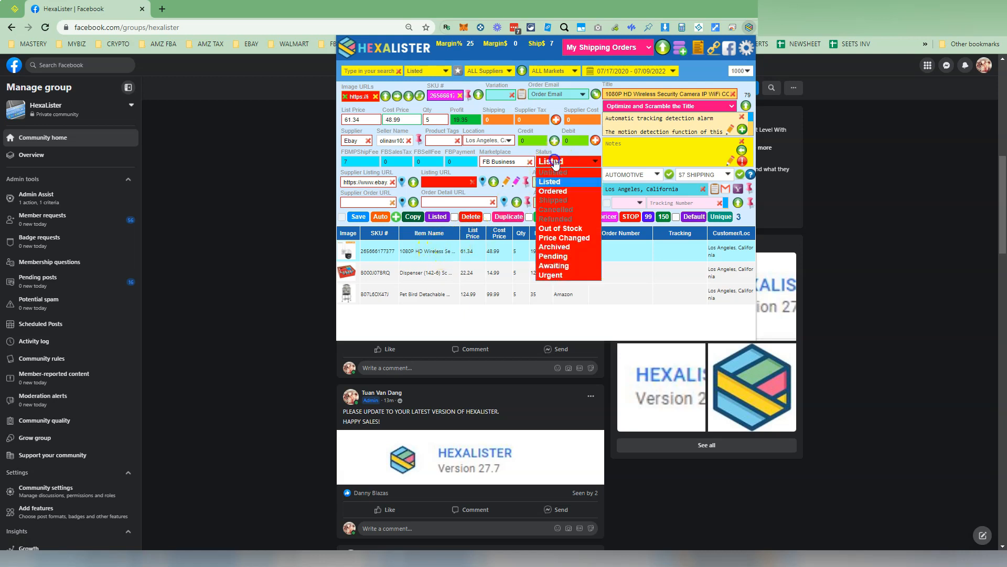
{"action": "left_click", "coordinate": [557, 247]}
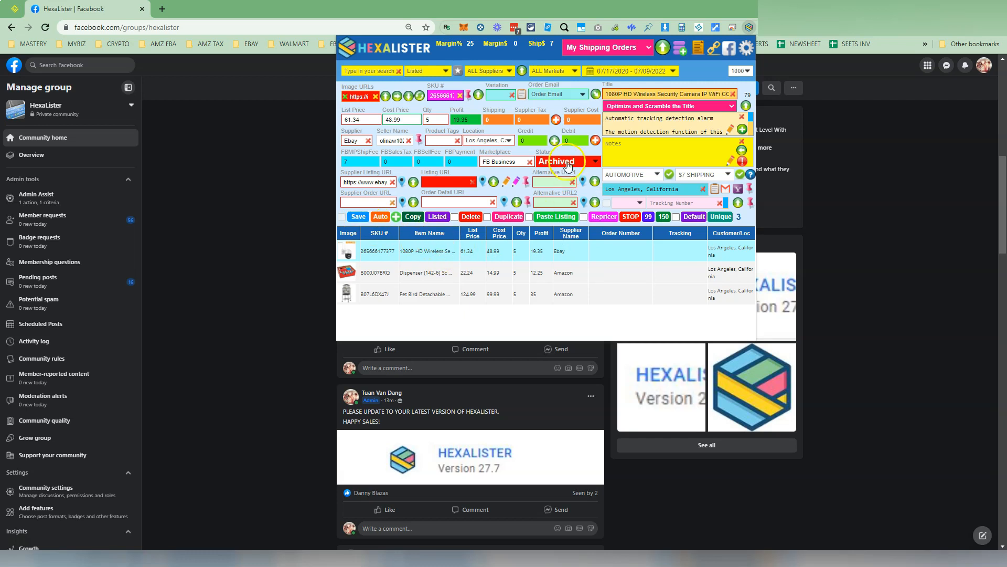
{"action": "left_click", "coordinate": [359, 216]}
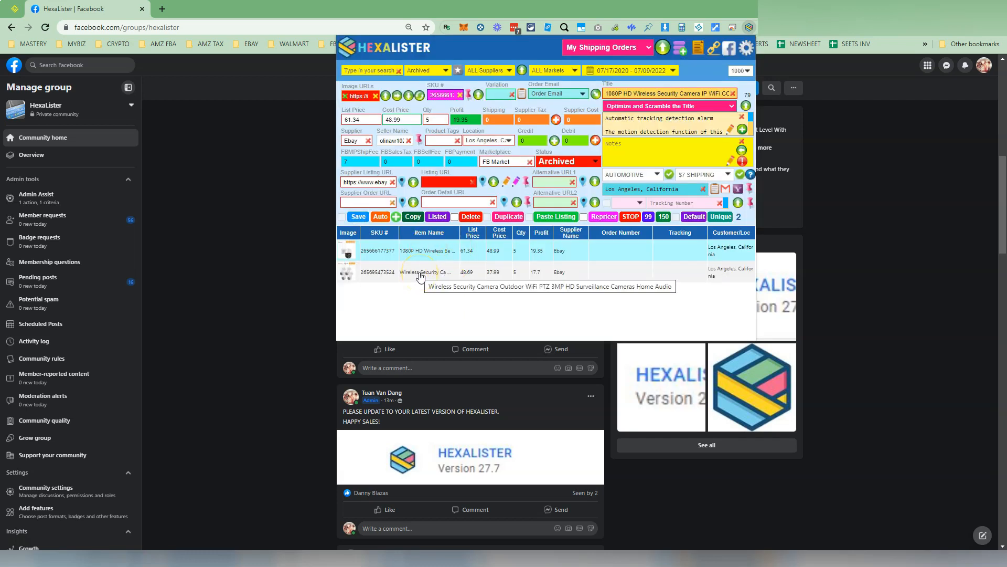
Step: Filter the HexaLister inventory by Listed status, then close the extension window
{"action": "left_click", "coordinate": [423, 70]}
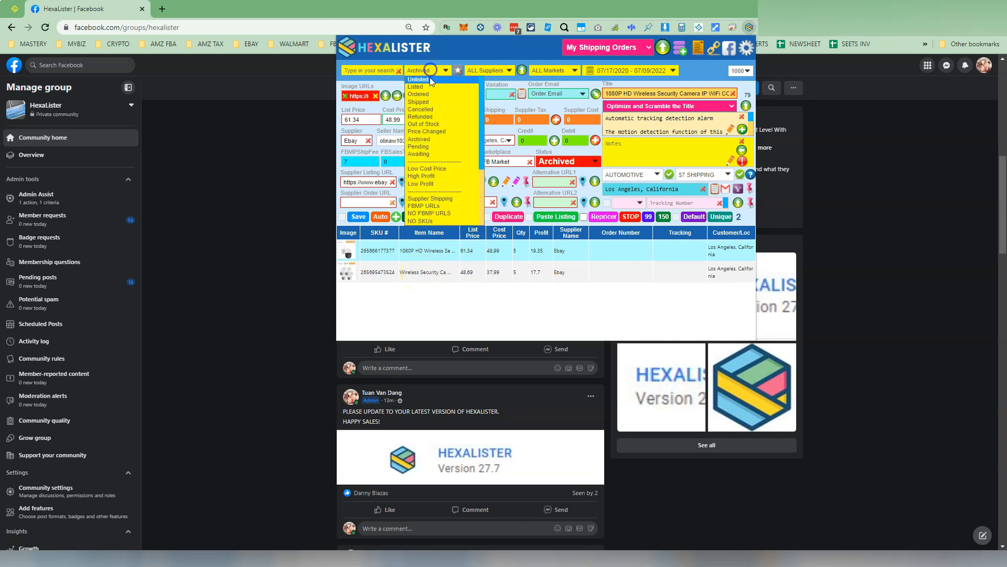
{"action": "left_click", "coordinate": [430, 86]}
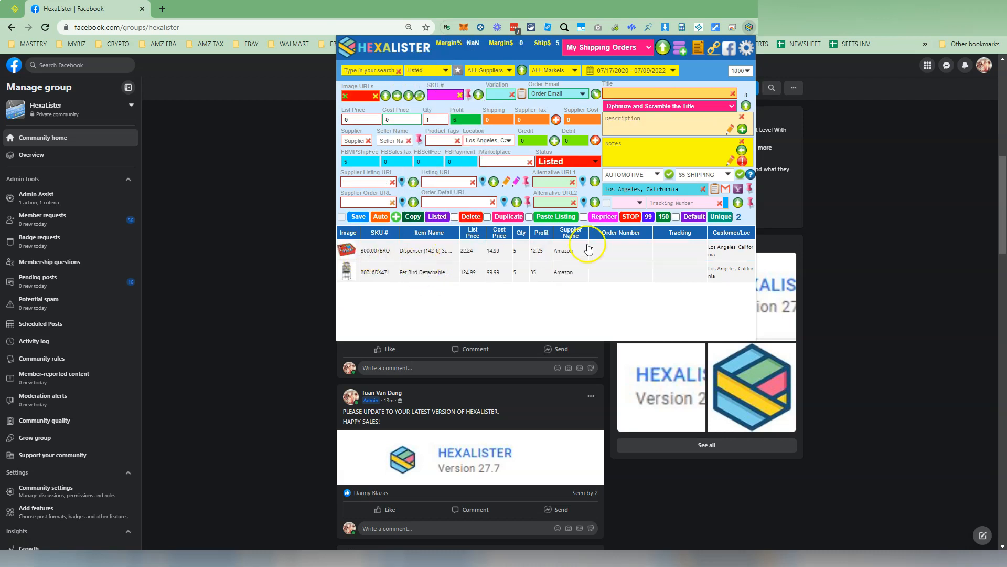
{"action": "left_click", "coordinate": [424, 70]}
{"action": "left_click", "coordinate": [425, 9]}
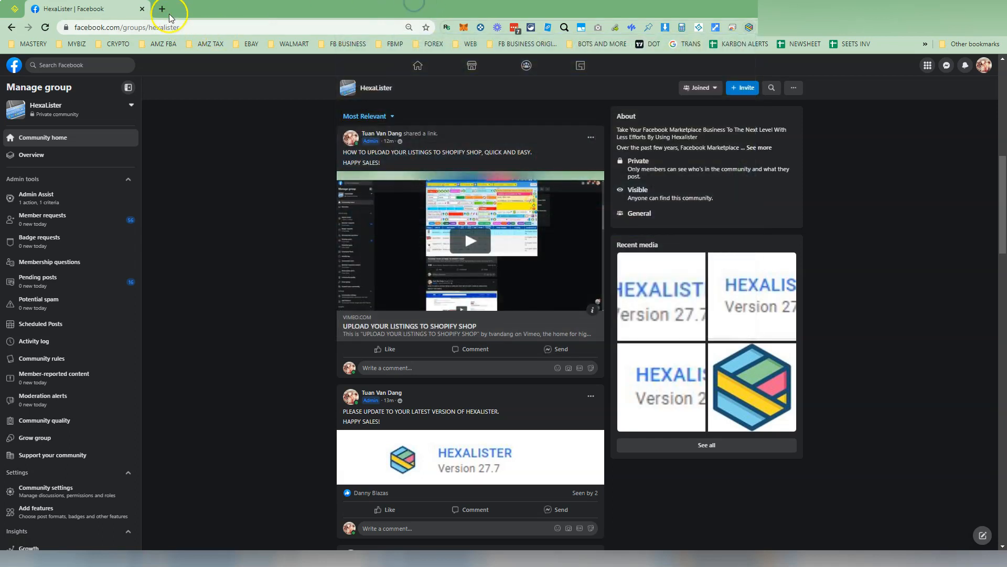
Step: Open the eBay garden chair results in a new tab, open the Wagon Wheel Bench product page and add the item to HexaLister
{"action": "left_click", "coordinate": [162, 9]}
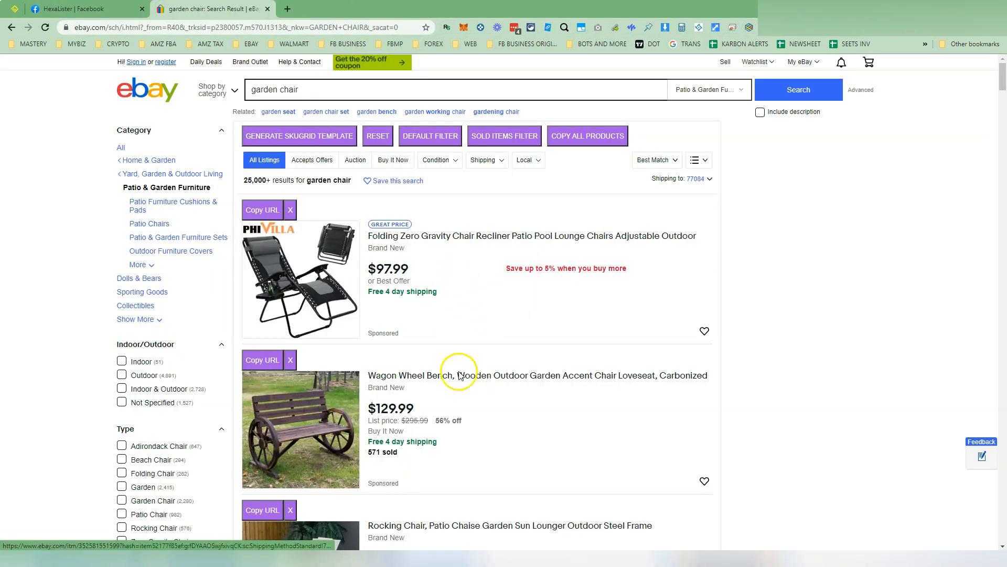
{"action": "scroll", "coordinate": [476, 383], "scroll_direction": "down", "scroll_amount": 2}
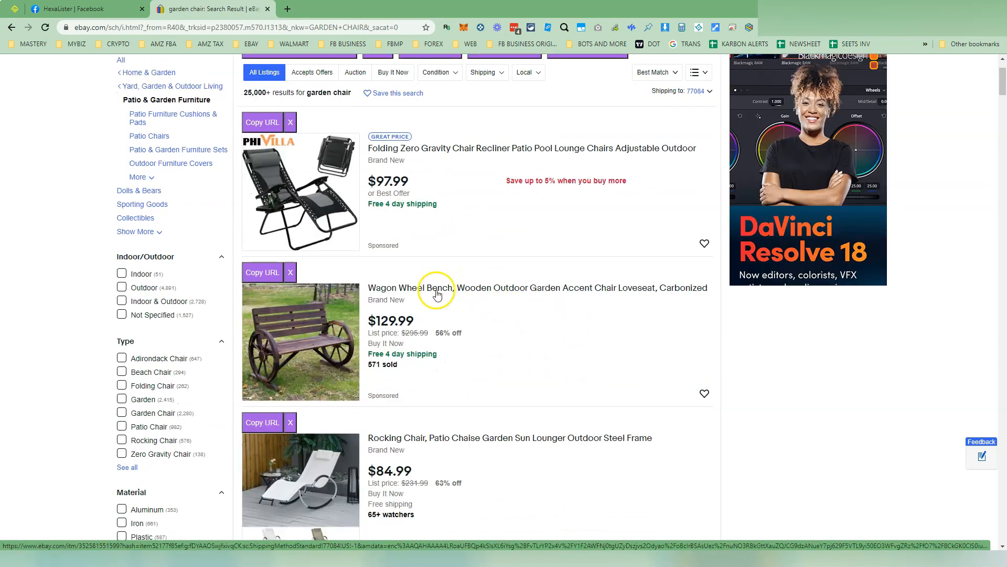
{"action": "left_click", "coordinate": [457, 294]}
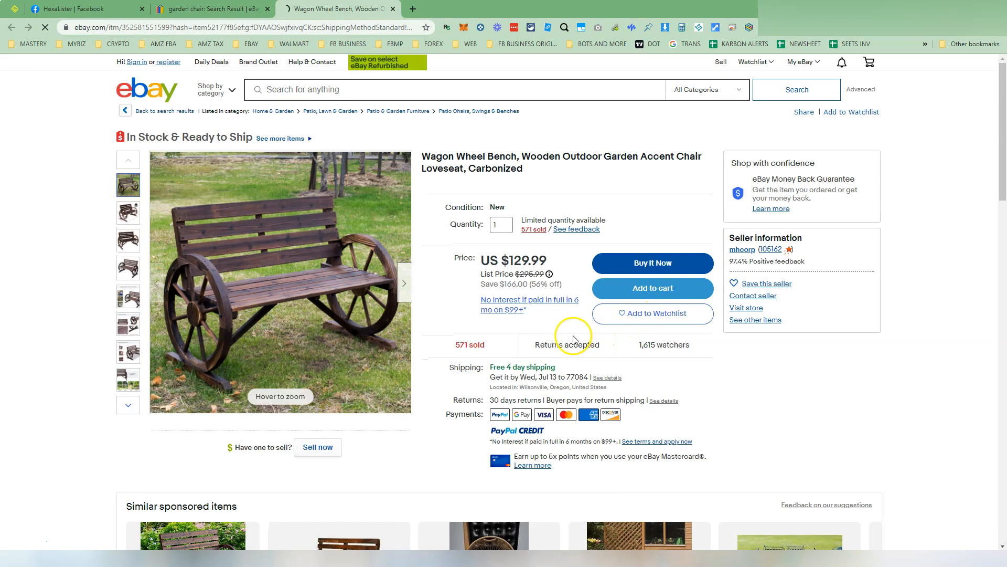
{"action": "scroll", "coordinate": [571, 328], "scroll_direction": "down", "scroll_amount": 5}
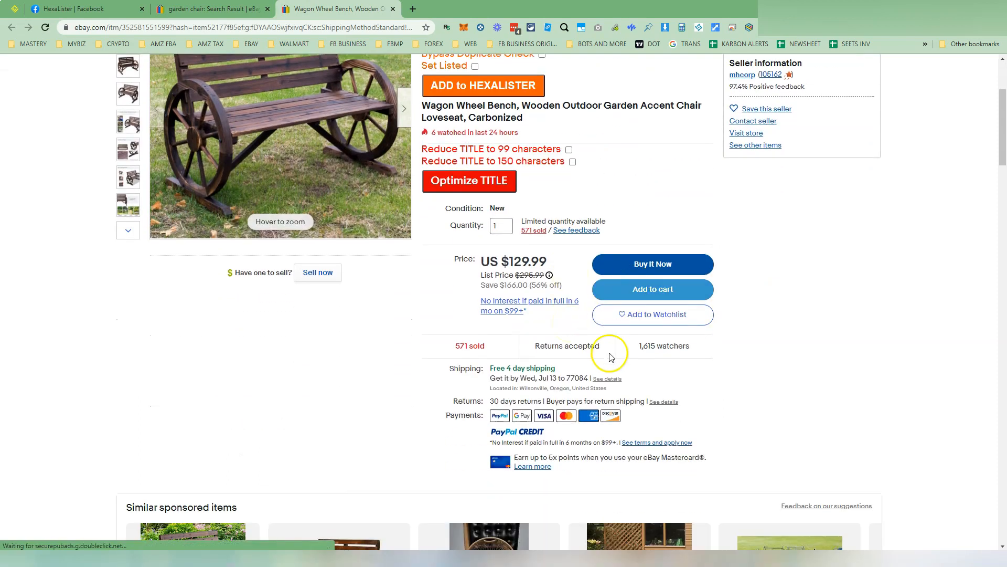
{"action": "scroll", "coordinate": [609, 352], "scroll_direction": "up", "scroll_amount": 3}
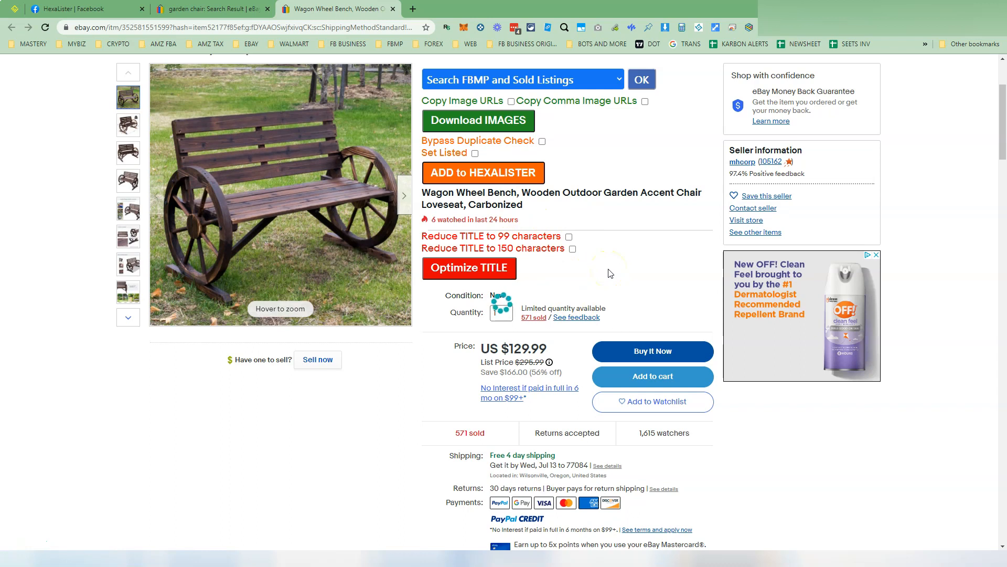
Step: Load the Wagon Wheel Bench item in HexaLister and delete the shipping and category text above the product name in its description
{"action": "left_click", "coordinate": [749, 28]}
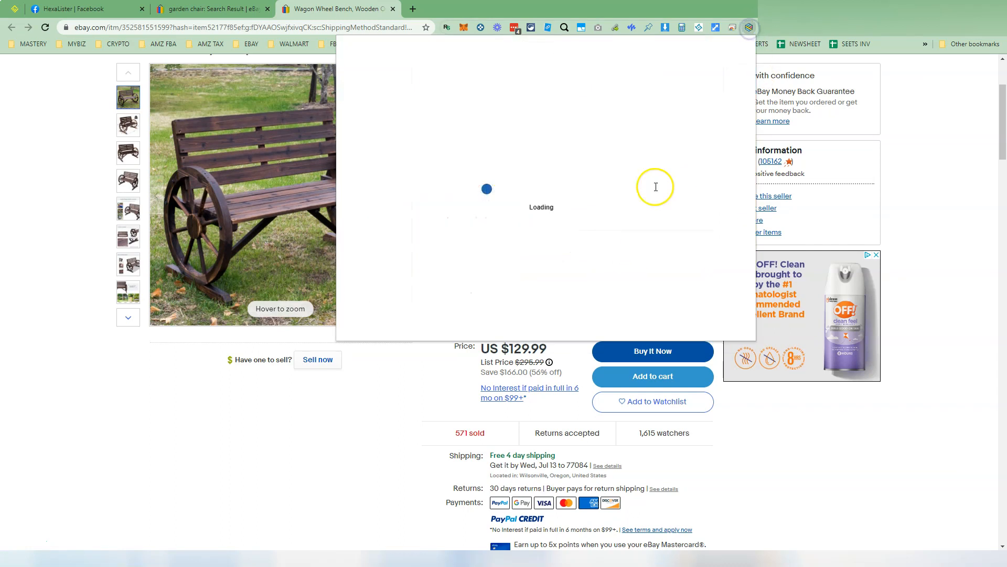
{"action": "left_click", "coordinate": [419, 252]}
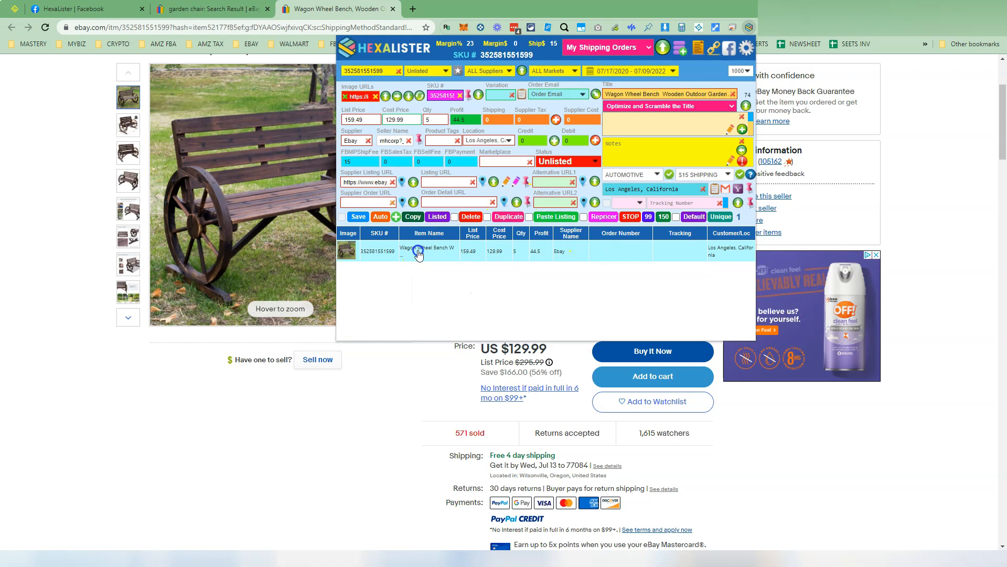
{"action": "left_click", "coordinate": [724, 132]}
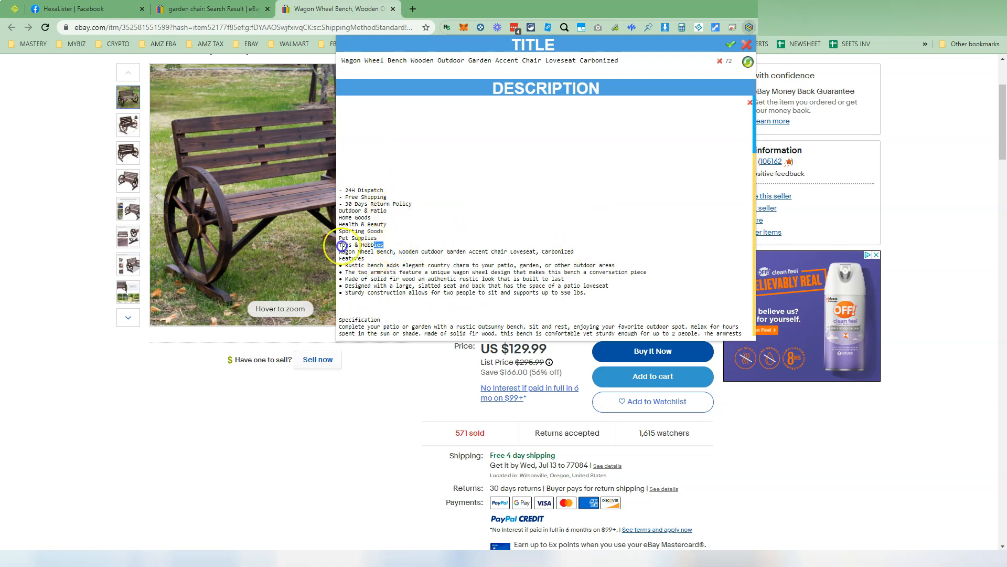
{"action": "left_click_drag", "start_coordinate": [391, 246], "coordinate": [340, 99]}
{"action": "key", "text": "BackSpace"}
Step: Delete the description text from "About us" to the end and remove the extra blank lines above the specification and product name
{"action": "scroll", "coordinate": [421, 128], "scroll_direction": "down", "scroll_amount": 3}
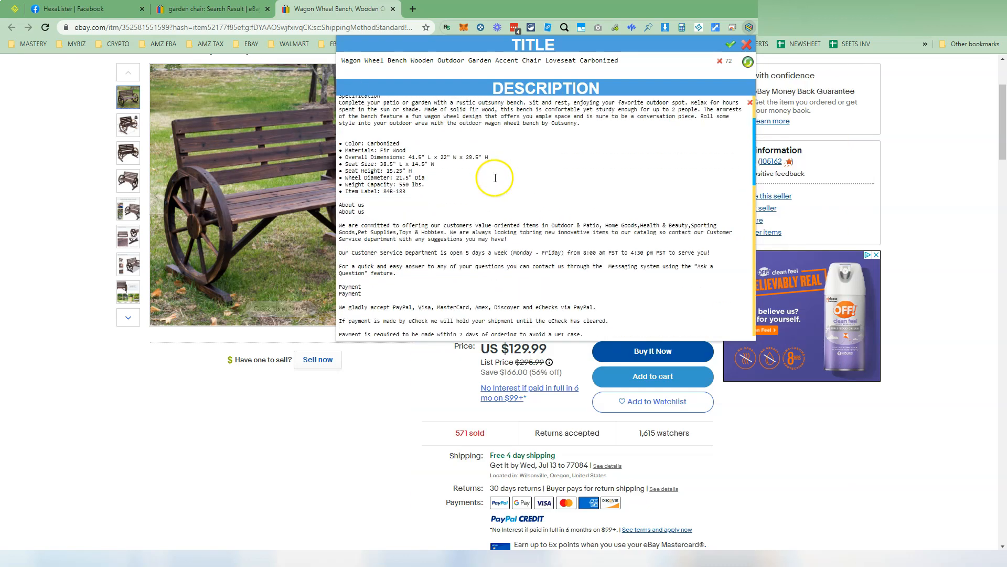
{"action": "left_click_drag", "start_coordinate": [339, 197], "coordinate": [668, 441]}
{"action": "key", "text": "BackSpace"}
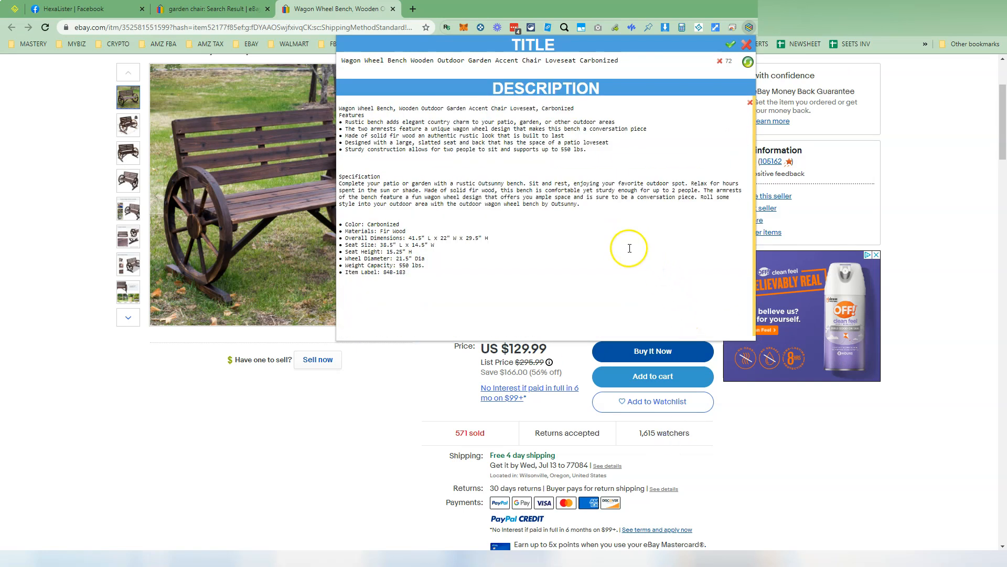
{"action": "left_click", "coordinate": [389, 165]}
{"action": "key", "text": "BackSpace"}
{"action": "left_click", "coordinate": [372, 101]}
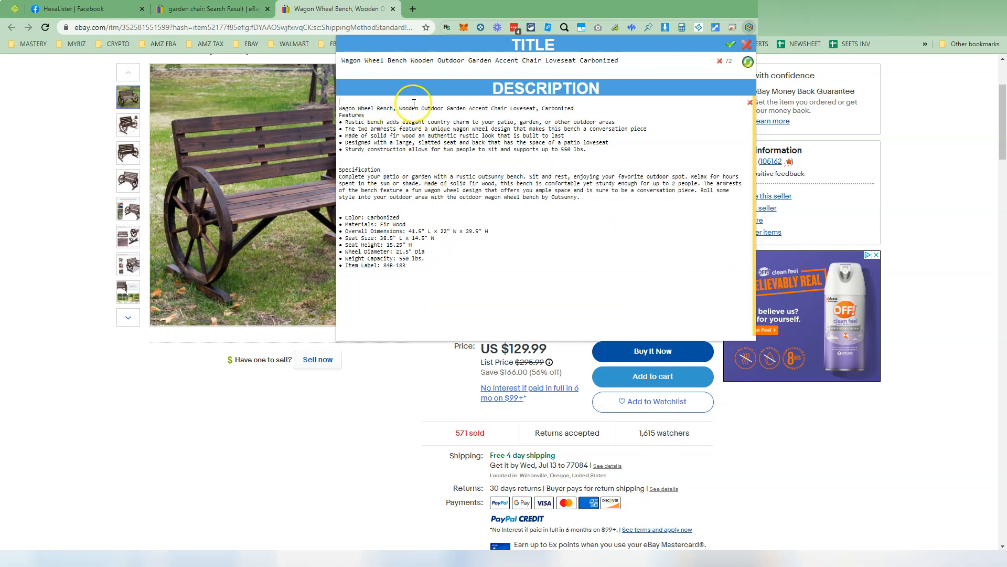
{"action": "key", "text": "Delete"}
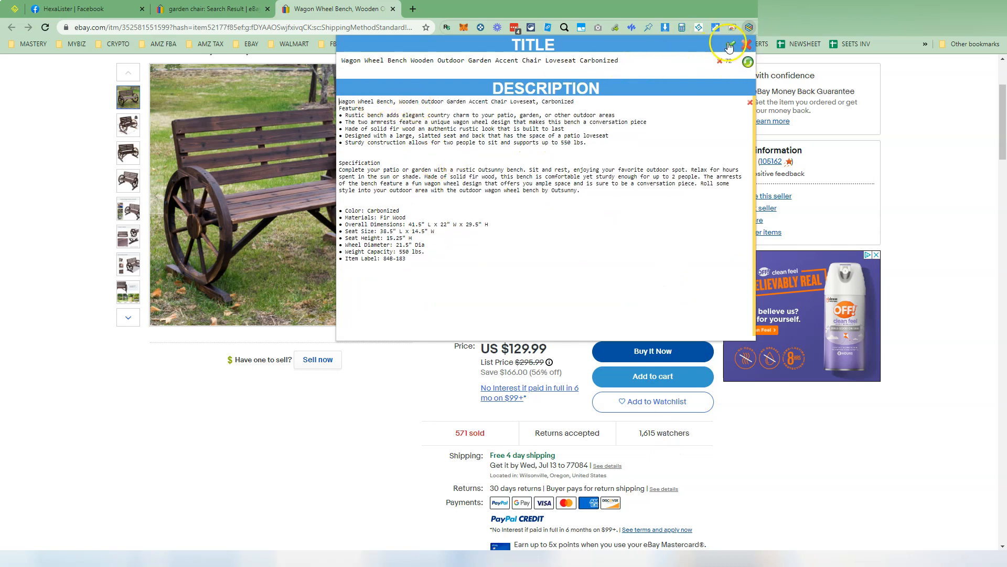
Step: Scramble the title into "Outdoor Garden Accent Chair Loveseat Carbonized Wagon Wheel Bench Wooden" and save the title and description
{"action": "triple_click", "coordinate": [493, 60]}
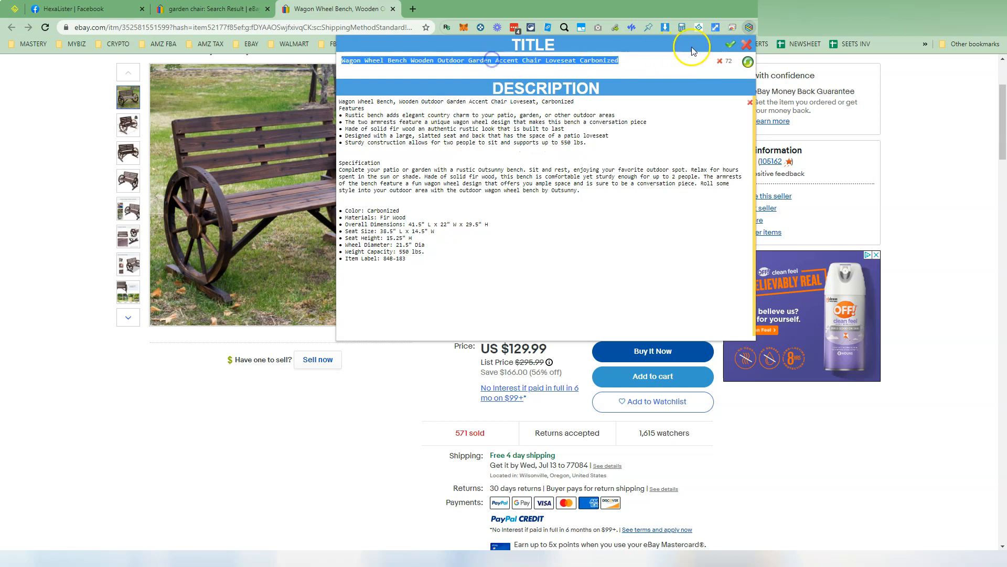
{"action": "left_click", "coordinate": [749, 63]}
{"action": "left_click", "coordinate": [749, 63]}
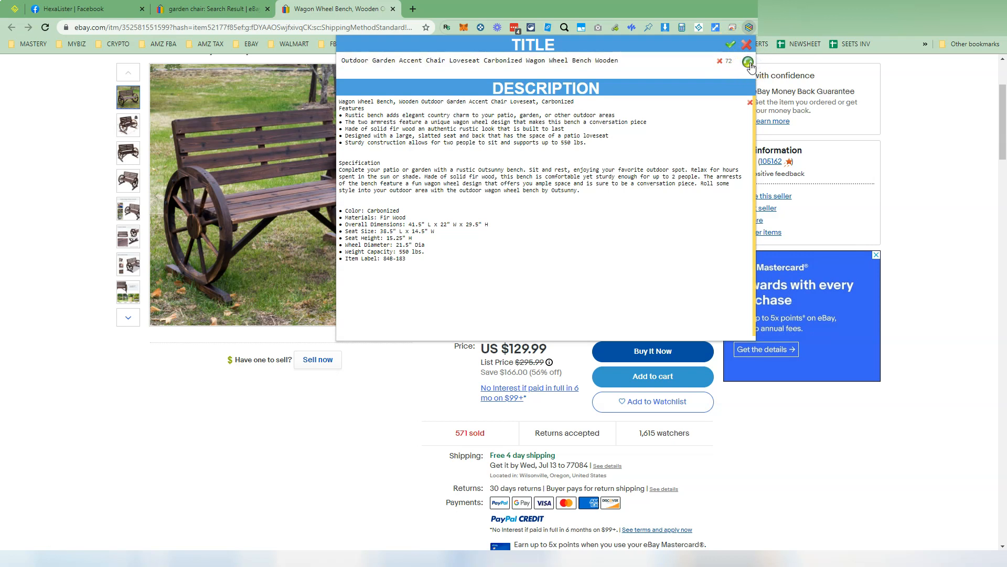
{"action": "left_click_drag", "start_coordinate": [380, 60], "coordinate": [340, 59]}
{"action": "left_click", "coordinate": [731, 45]}
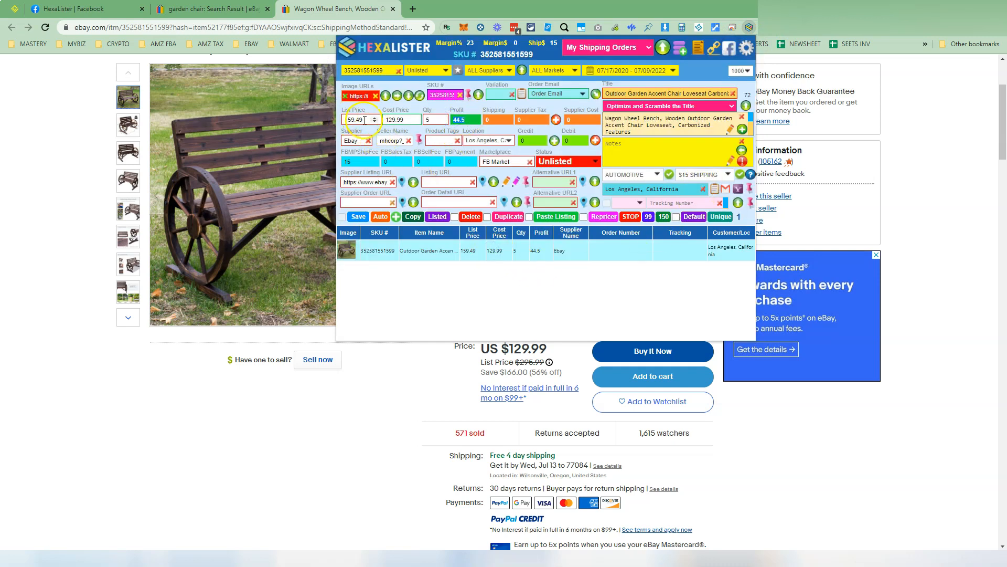
Step: Set the bench item's list price to 139.99 and save the item
{"action": "type", "text": "149"}
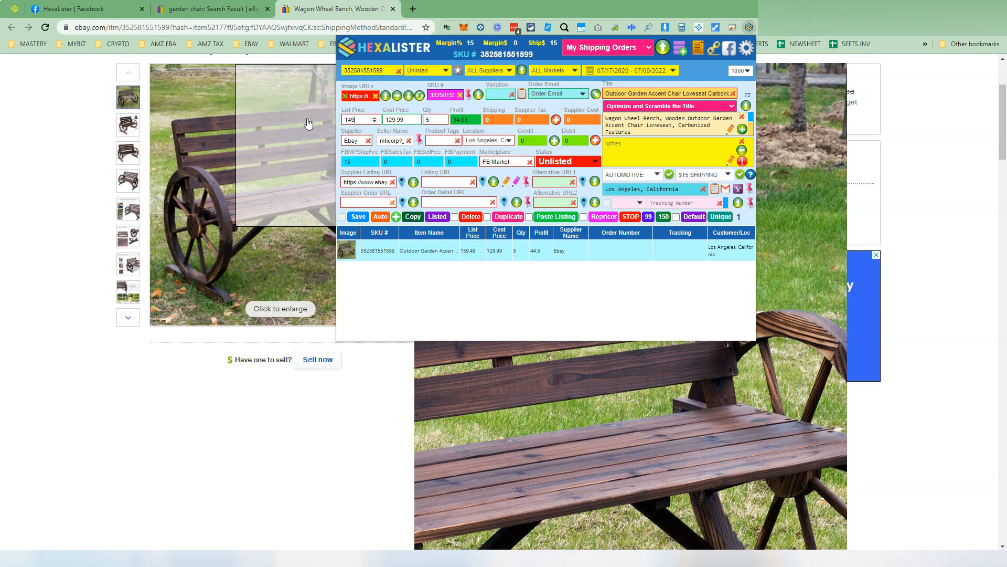
{"action": "left_click", "coordinate": [445, 138]}
{"action": "left_click", "coordinate": [461, 120]}
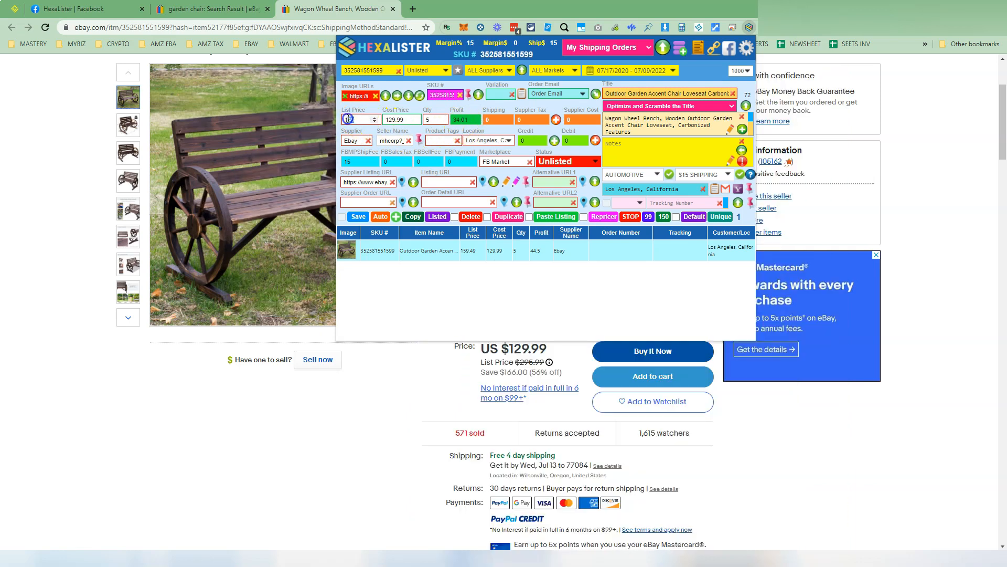
{"action": "double_click", "coordinate": [359, 120]}
{"action": "type", "text": "139.99"}
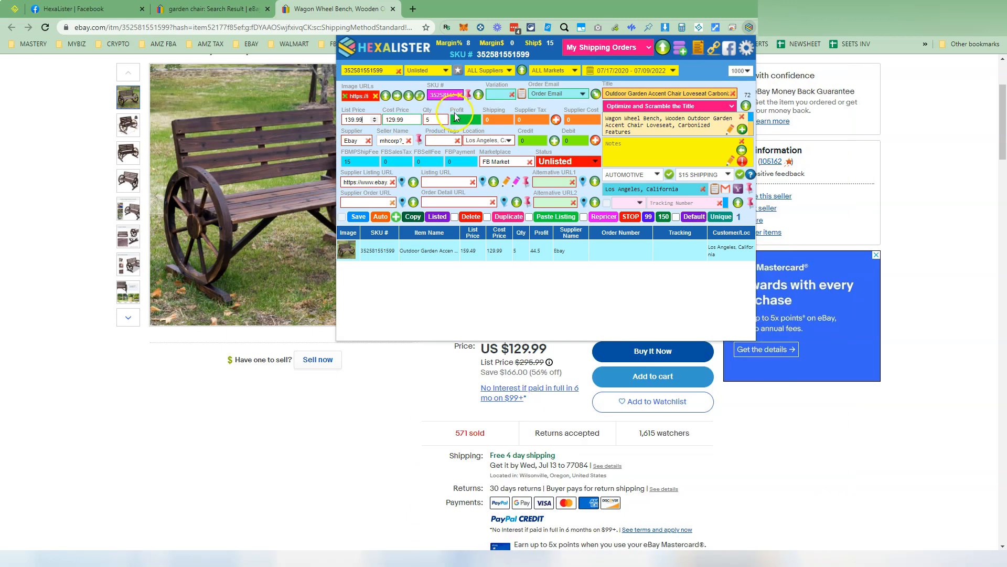
{"action": "left_click", "coordinate": [358, 217]}
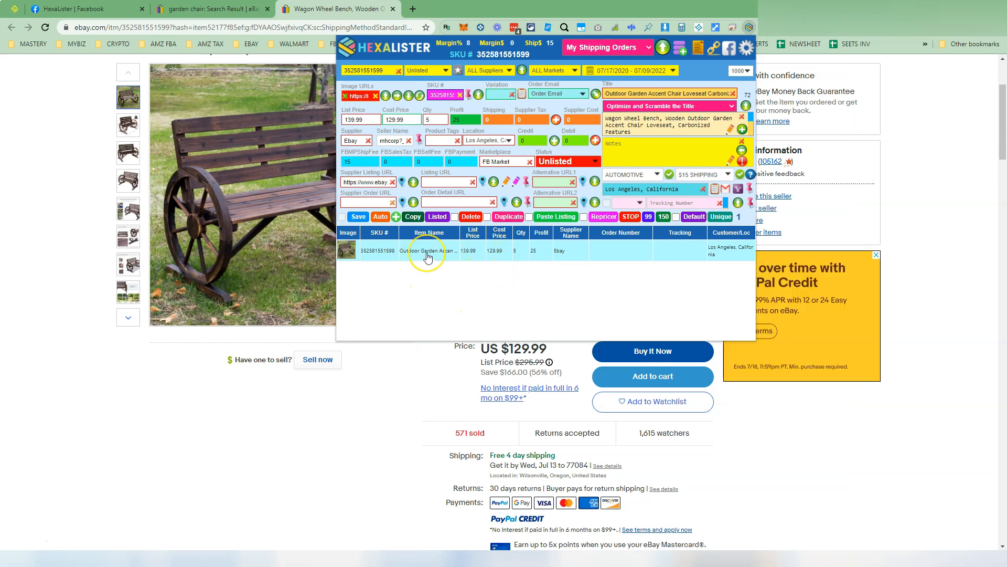
Step: Clear the SKU search and filter the HexaLister inventory by Archived status
{"action": "left_click", "coordinate": [400, 71]}
{"action": "left_click", "coordinate": [427, 70]}
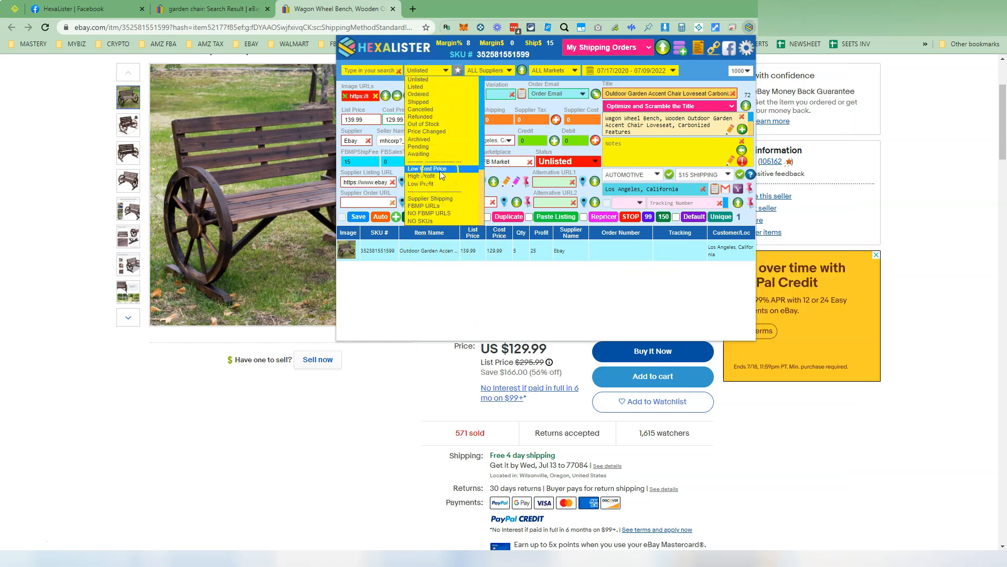
{"action": "left_click", "coordinate": [423, 139]}
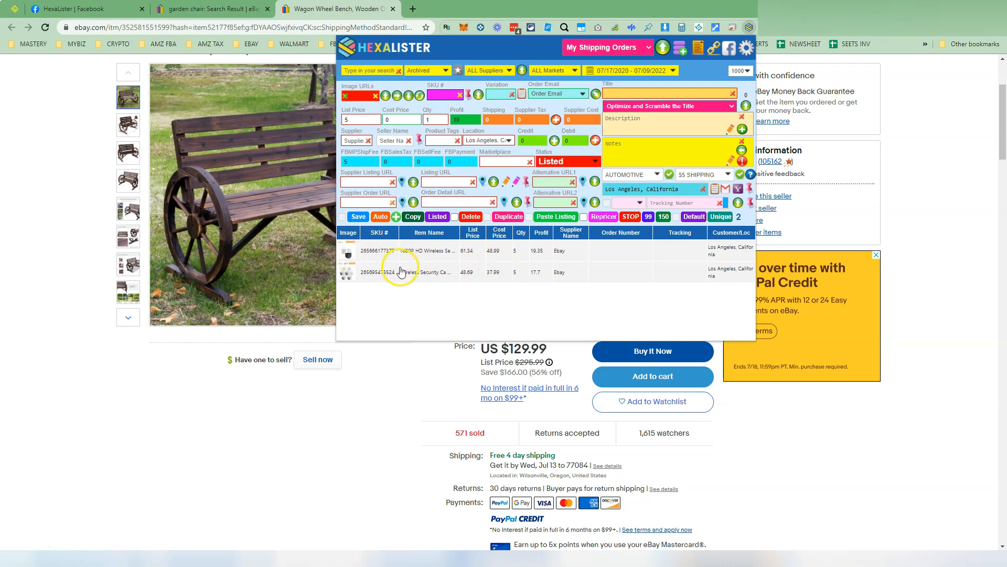
Step: Open Facebook Marketplace's multiple-listing page from HexaLister and manually add 3 listings
{"action": "left_click", "coordinate": [396, 218]}
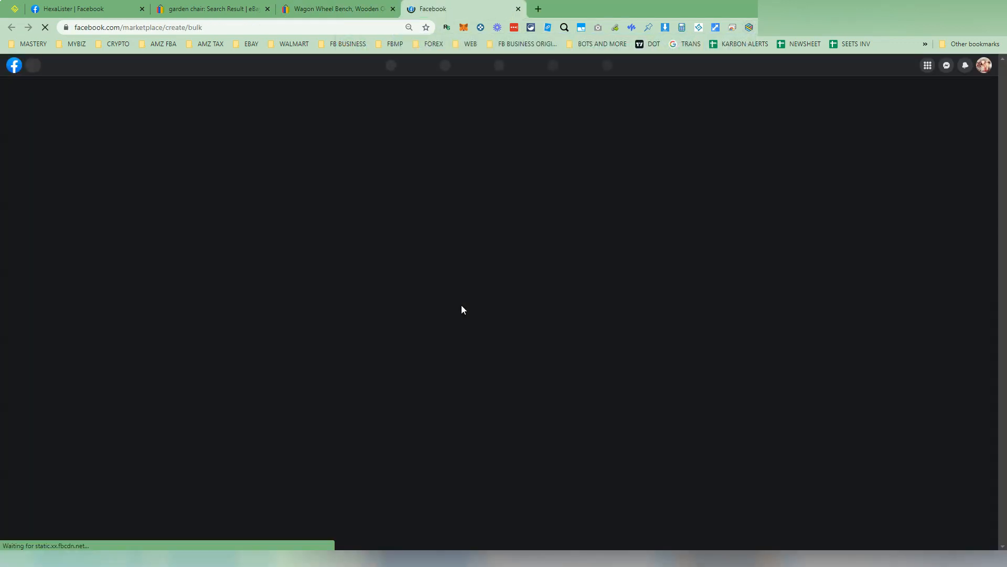
{"action": "left_click", "coordinate": [498, 286]}
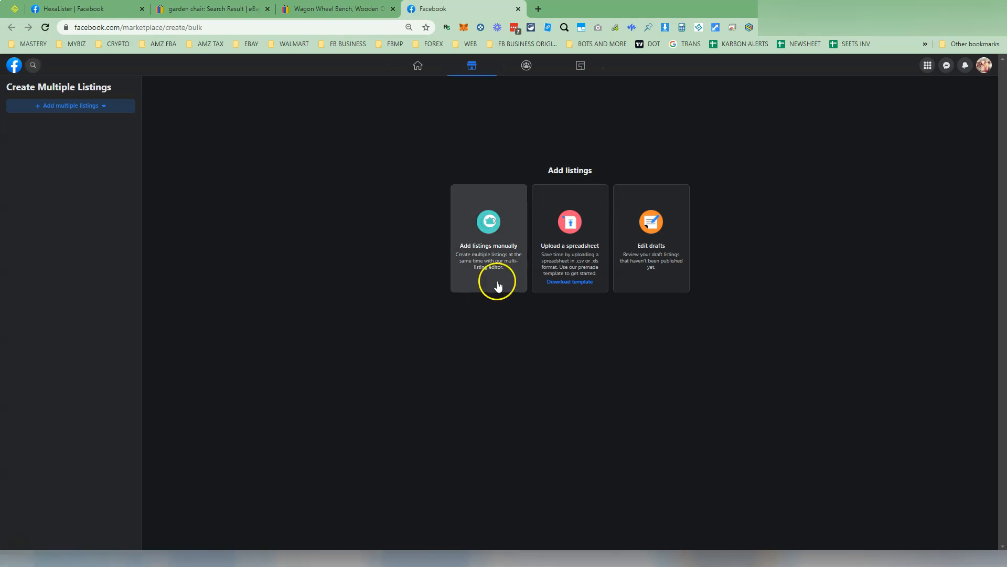
{"action": "left_click", "coordinate": [509, 252]}
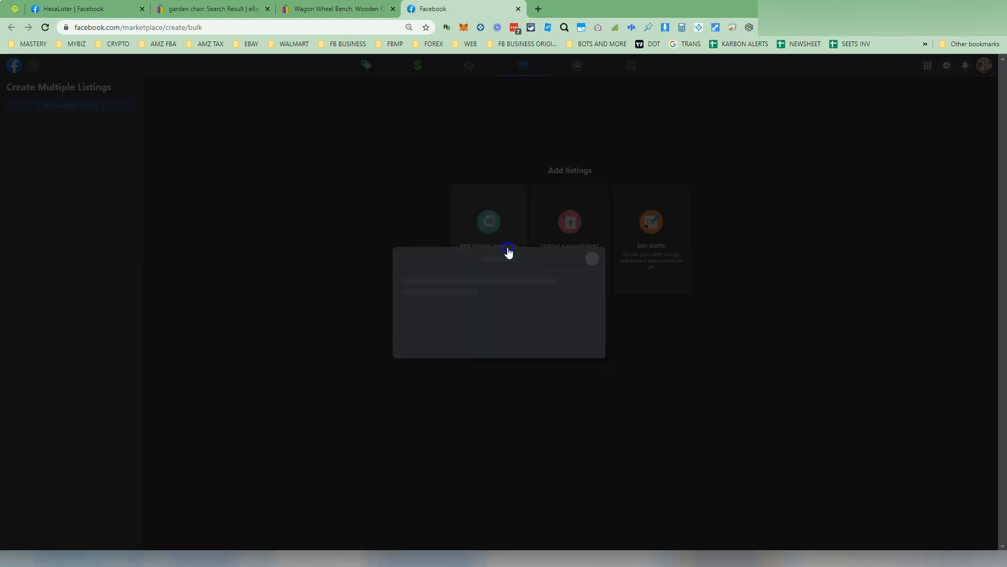
{"action": "left_click", "coordinate": [470, 291]}
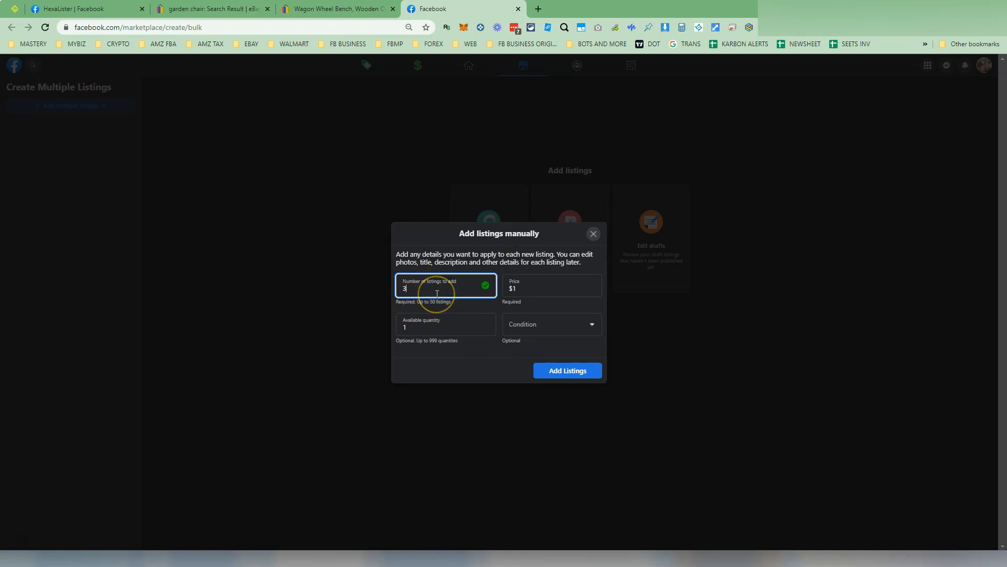
{"action": "key", "text": "Return"}
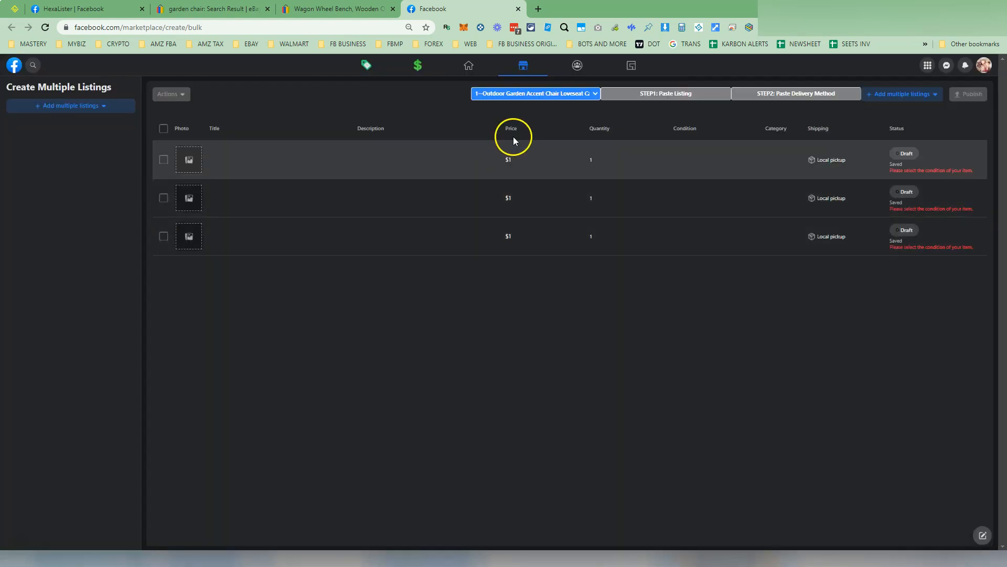
Step: Paste the Outdoor Garden Accent Chair Loveseat listing and its delivery method into the first draft row
{"action": "left_click", "coordinate": [556, 94]}
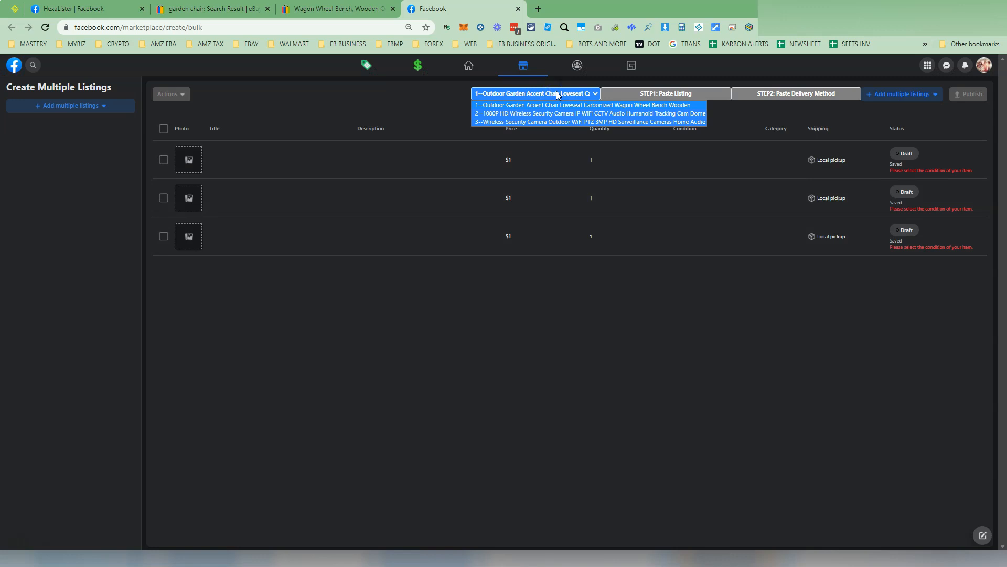
{"action": "left_click", "coordinate": [394, 95]}
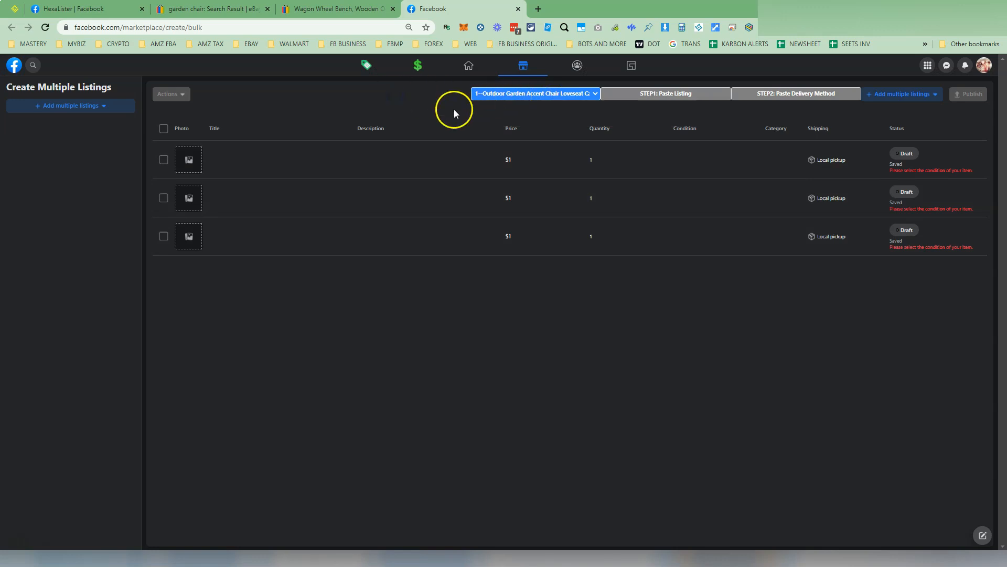
{"action": "left_click", "coordinate": [309, 157]}
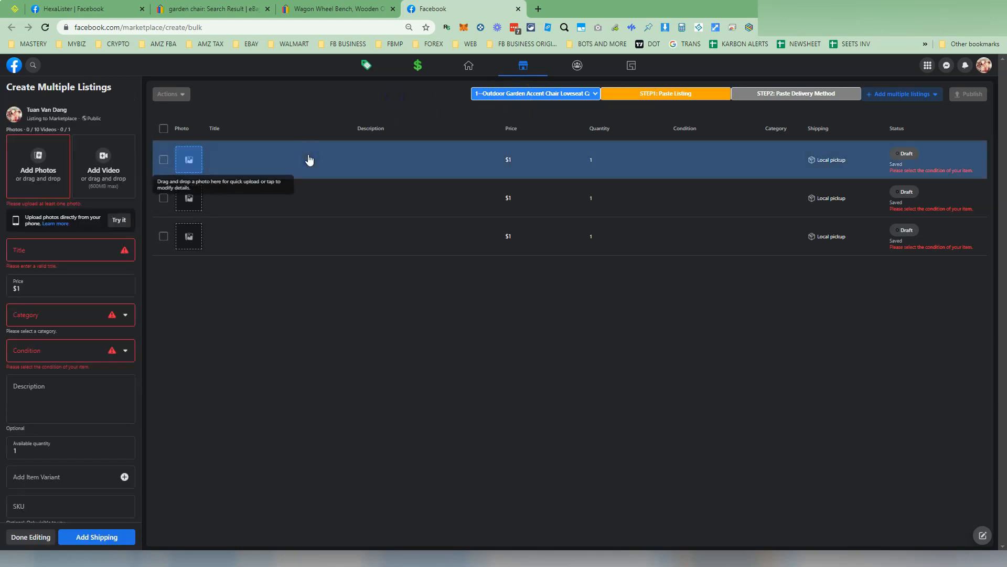
{"action": "left_click", "coordinate": [651, 98]}
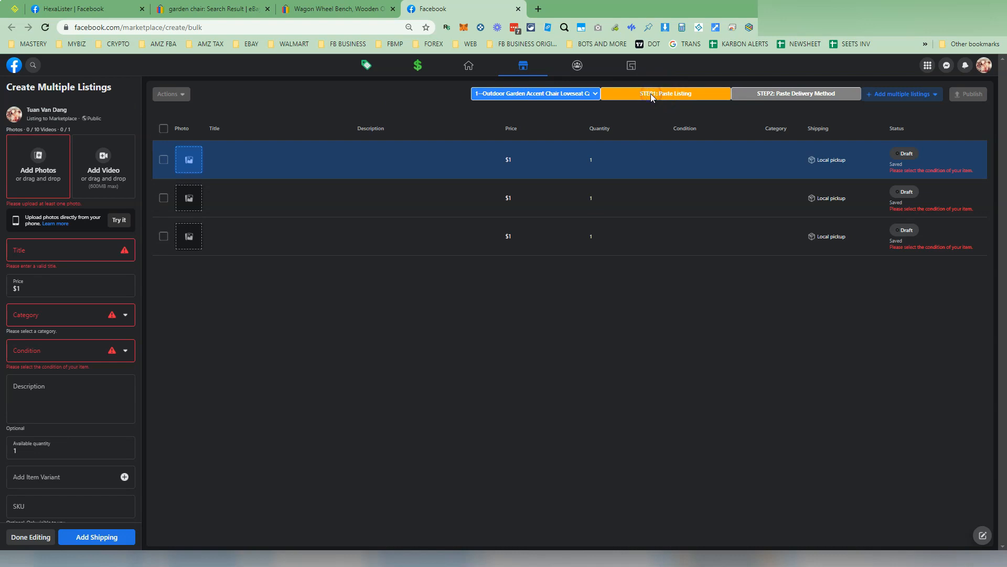
{"action": "left_click", "coordinate": [652, 97]}
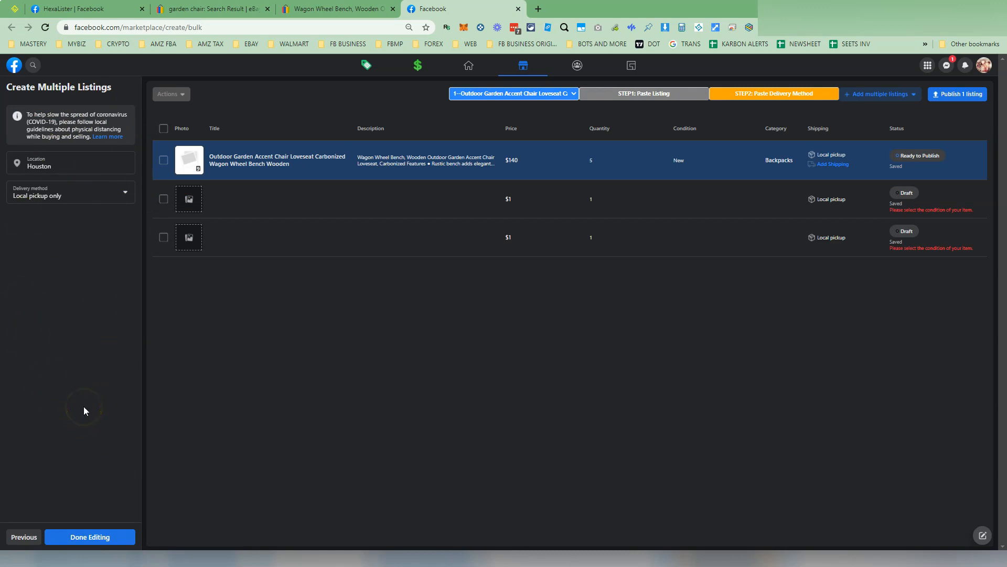
{"action": "left_click", "coordinate": [776, 94]}
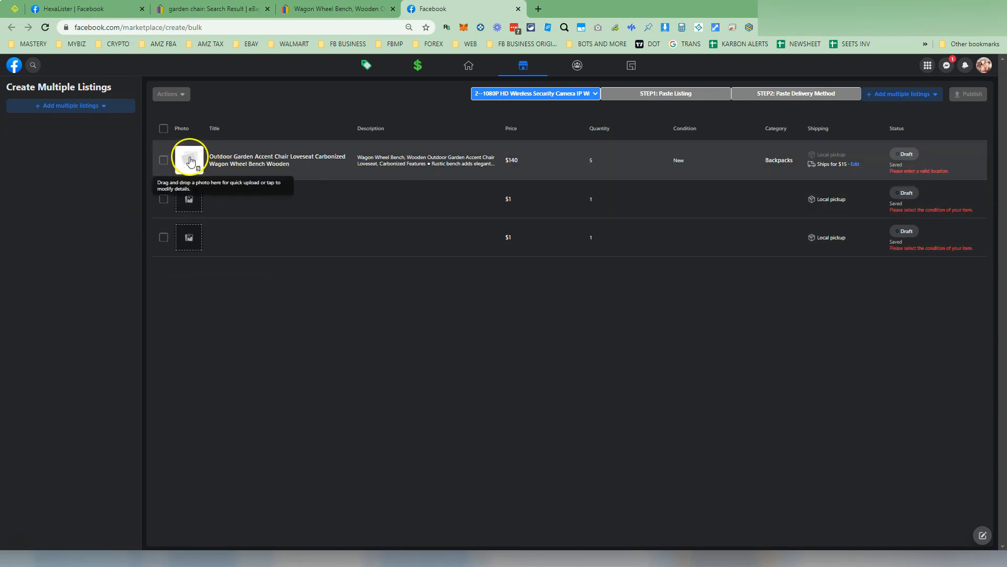
Step: Reopen the bench listing and remove its blank placeholder photo
{"action": "left_click", "coordinate": [256, 159]}
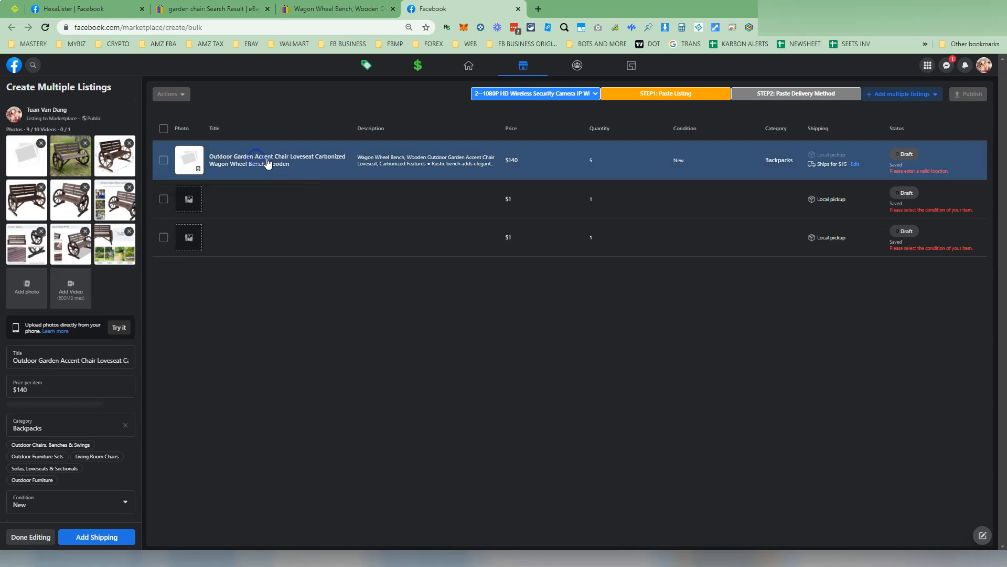
{"action": "left_click", "coordinate": [40, 143]}
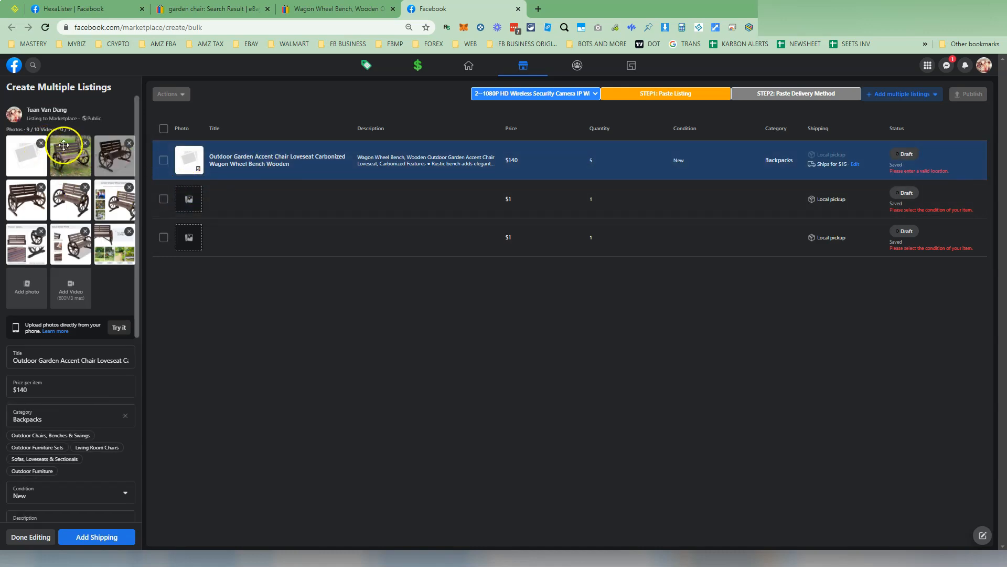
{"action": "left_click", "coordinate": [288, 153]}
{"action": "left_click", "coordinate": [276, 155]}
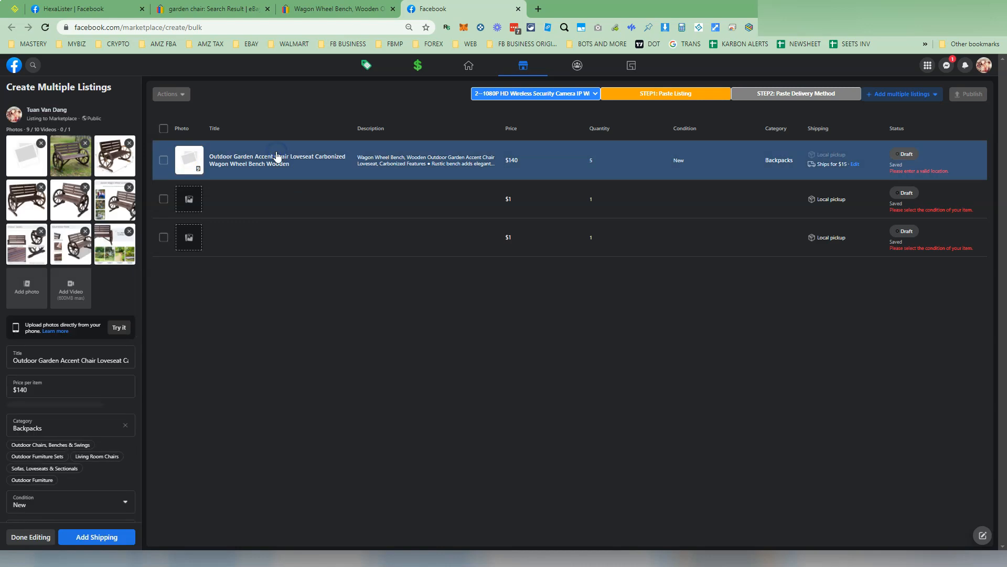
{"action": "left_click", "coordinate": [41, 143]}
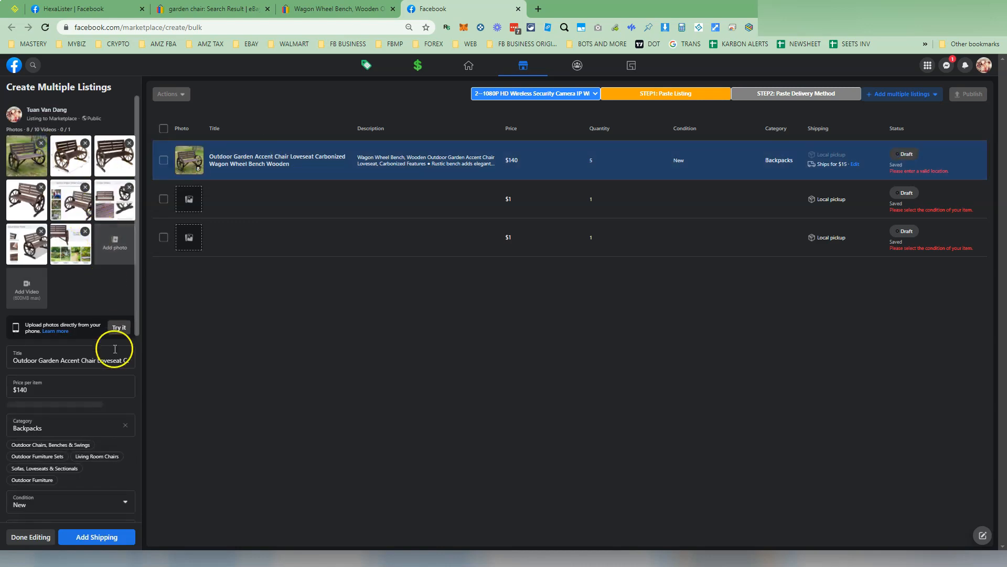
Step: Set the bench listing's location to Los Angeles, California and proceed to its shipping settings
{"action": "scroll", "coordinate": [87, 383], "scroll_direction": "down", "scroll_amount": 2}
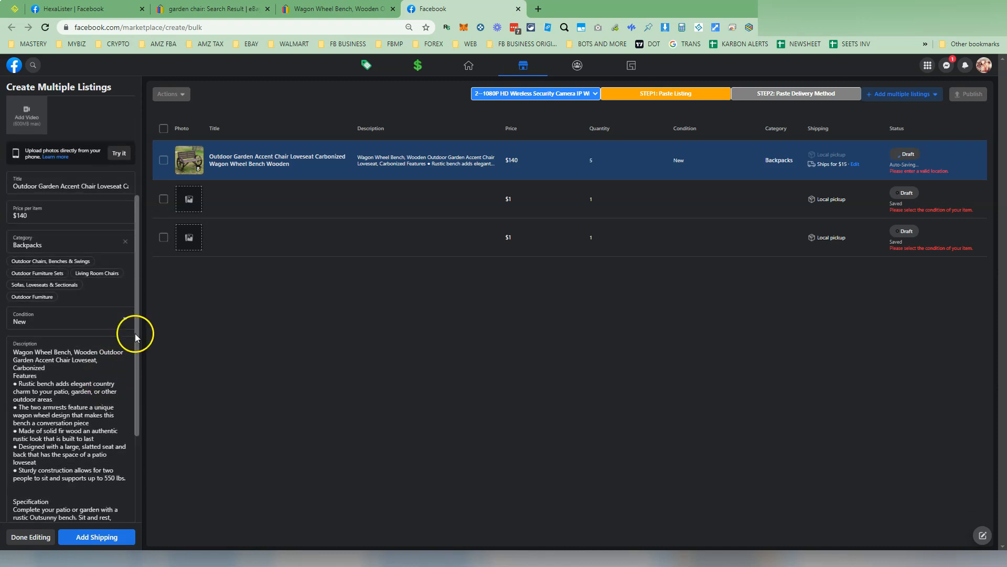
{"action": "scroll", "coordinate": [120, 333], "scroll_direction": "down", "scroll_amount": 6}
{"action": "scroll", "coordinate": [120, 334], "scroll_direction": "down", "scroll_amount": 5}
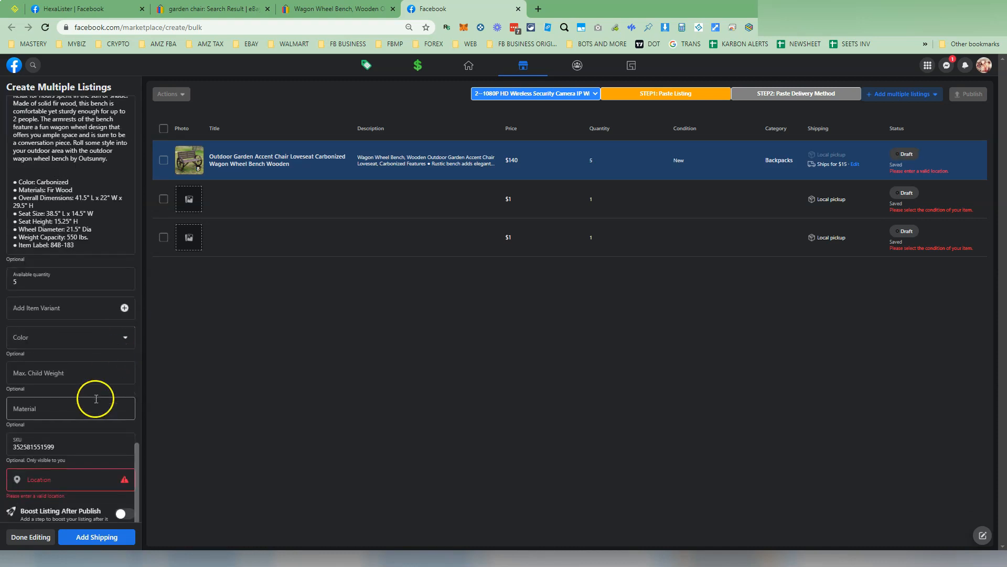
{"action": "left_click", "coordinate": [83, 369]}
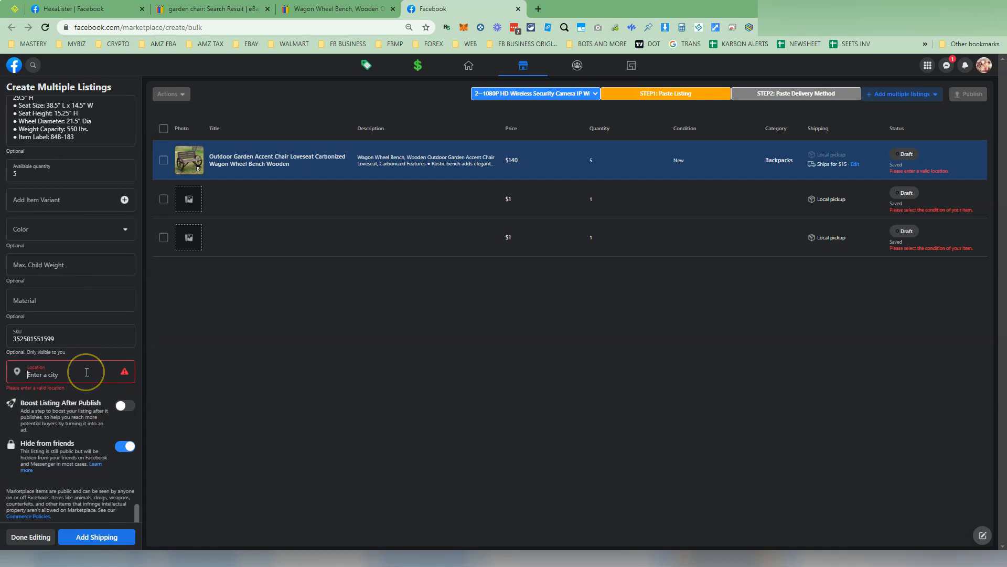
{"action": "type", "text": "los"}
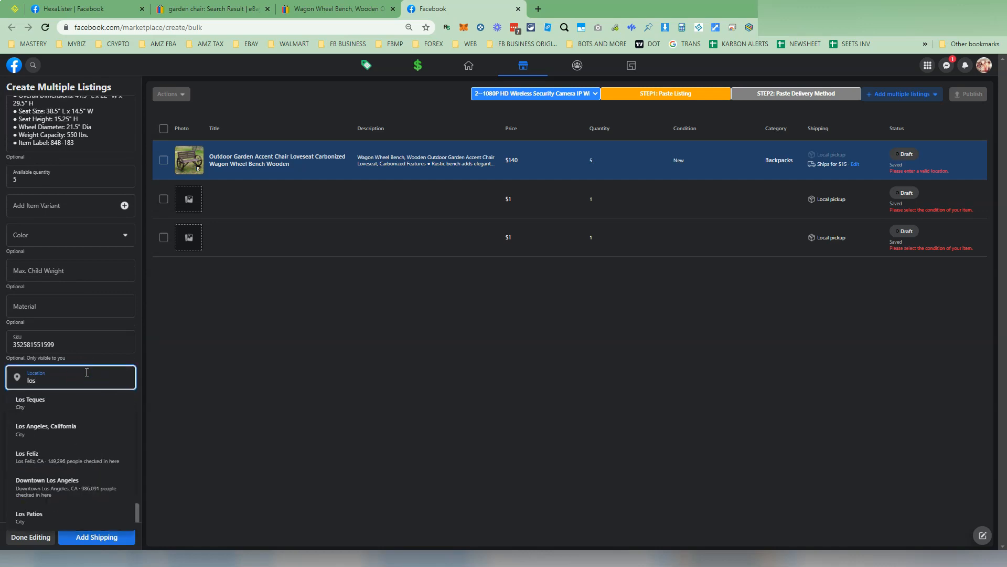
{"action": "left_click", "coordinate": [95, 418]}
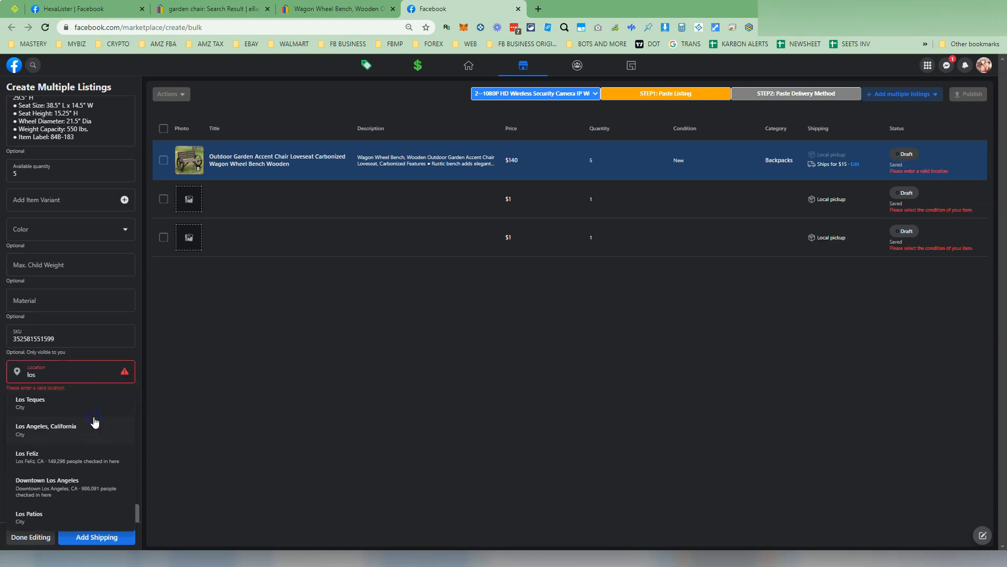
{"action": "left_click", "coordinate": [98, 425]}
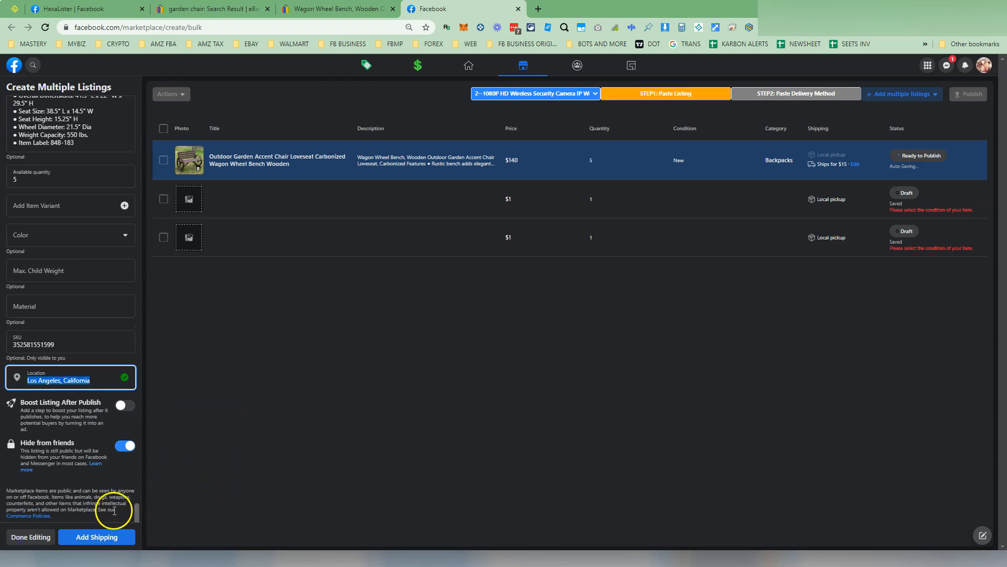
{"action": "left_click", "coordinate": [105, 536]}
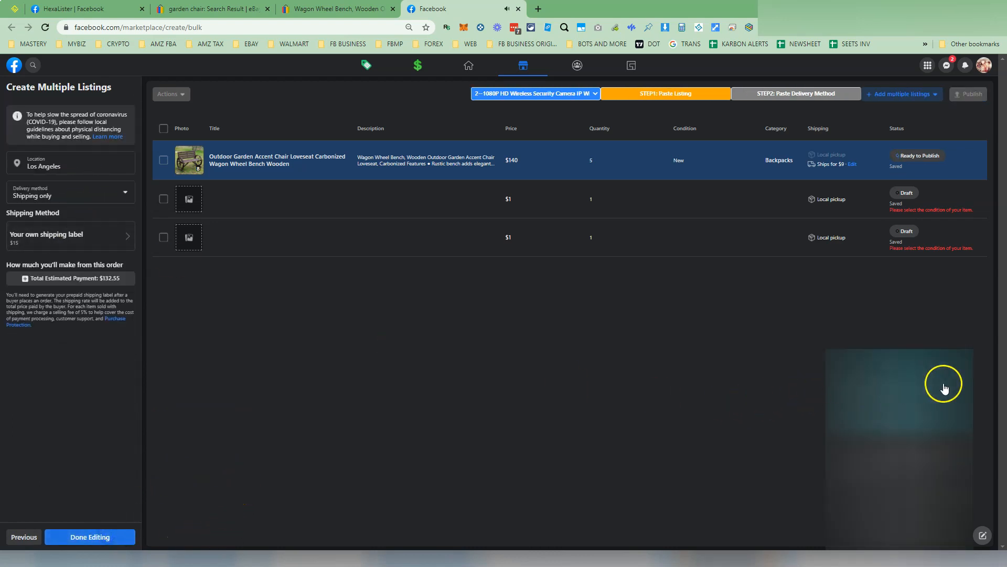
Step: Open the bench's shipping method and check its FBMP shipping fee among the Unlisted items in HexaLister
{"action": "left_click", "coordinate": [75, 235]}
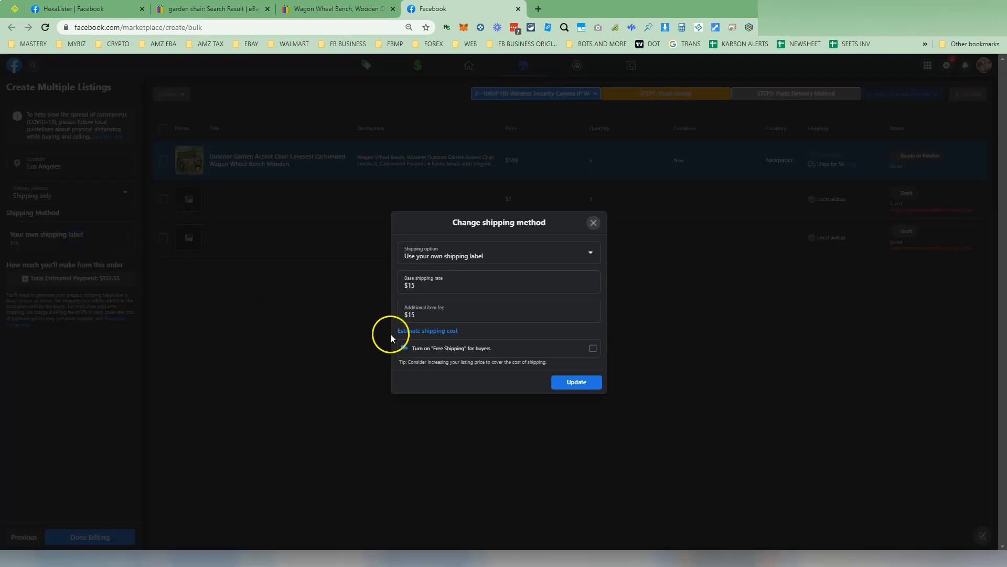
{"action": "left_click", "coordinate": [749, 29]}
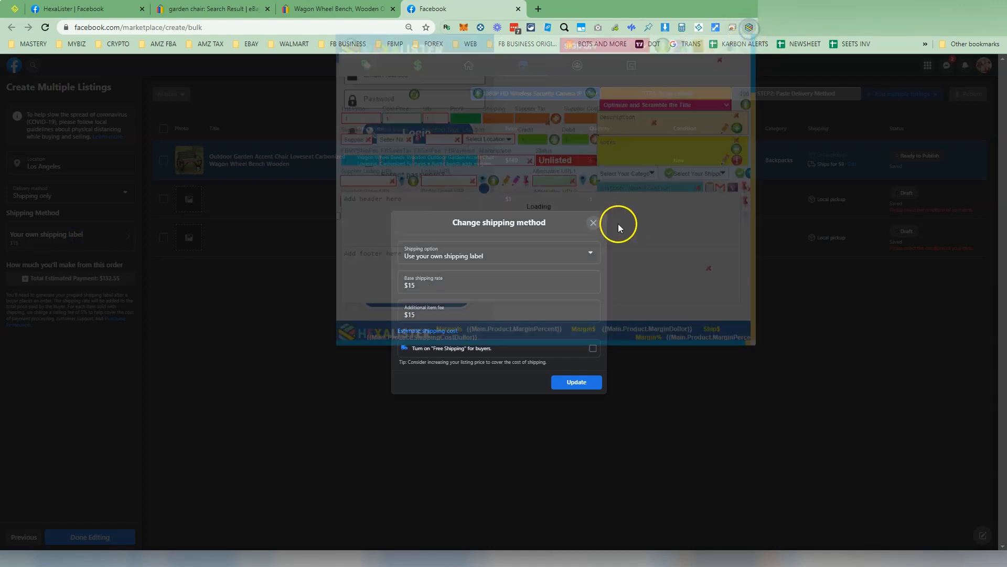
{"action": "left_click", "coordinate": [375, 256]}
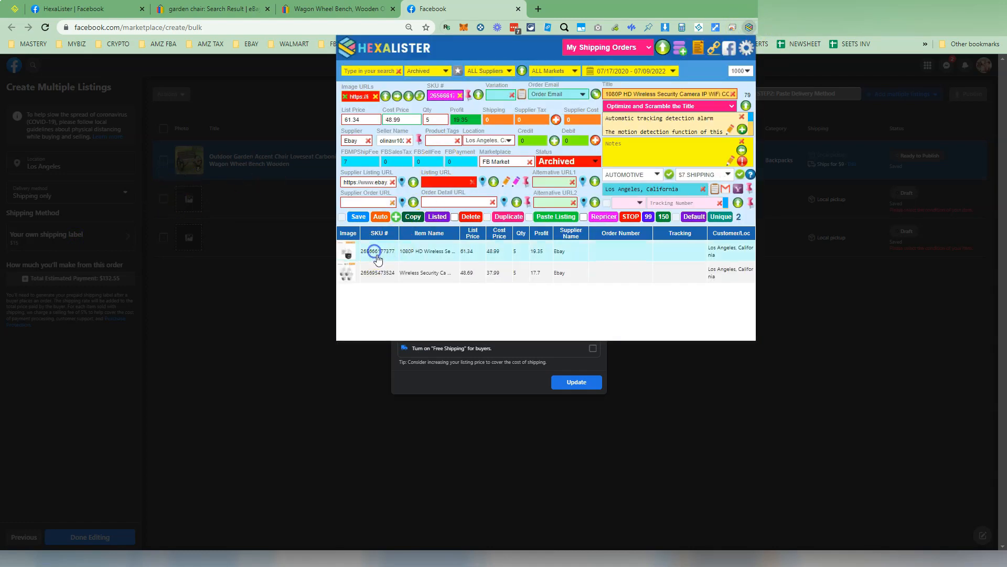
{"action": "left_click", "coordinate": [431, 77]}
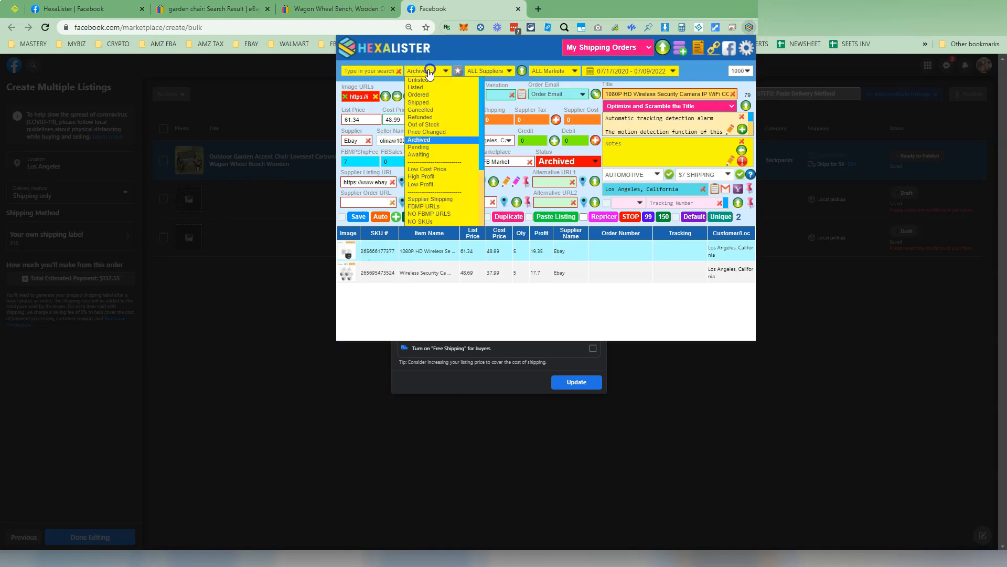
{"action": "left_click", "coordinate": [420, 81]}
{"action": "left_click", "coordinate": [382, 248]}
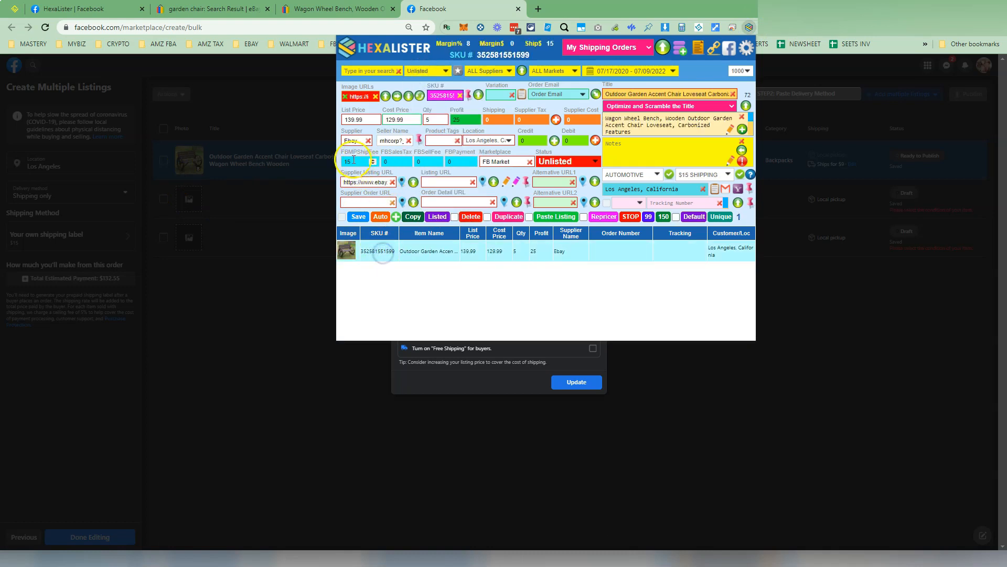
{"action": "left_click", "coordinate": [424, 386]}
Step: Update the bench's own-label shipping with a $15 base rate and $15 additional item fee, and finish editing the listing
{"action": "left_click", "coordinate": [416, 312]}
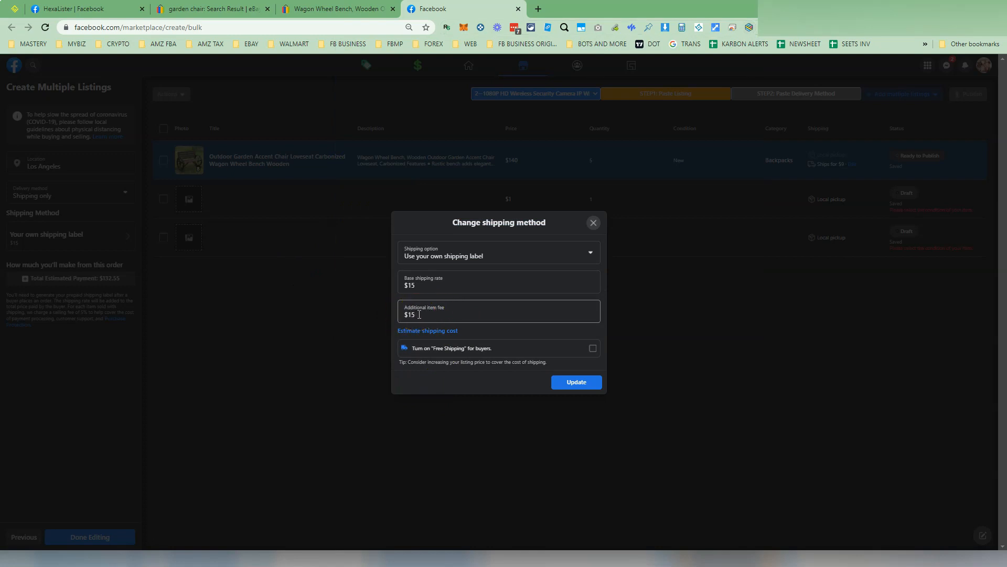
{"action": "left_click", "coordinate": [449, 291]}
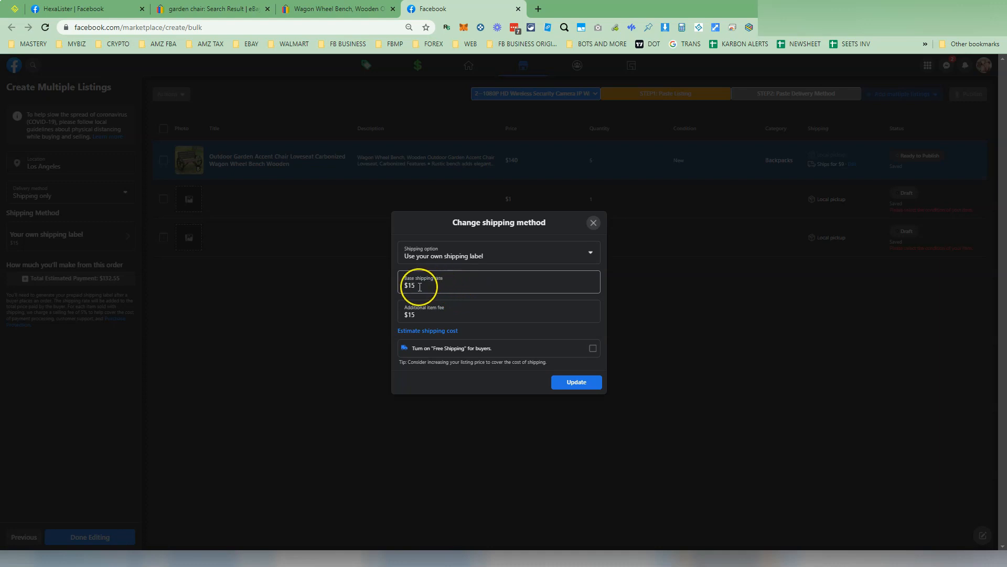
{"action": "left_click", "coordinate": [417, 311]}
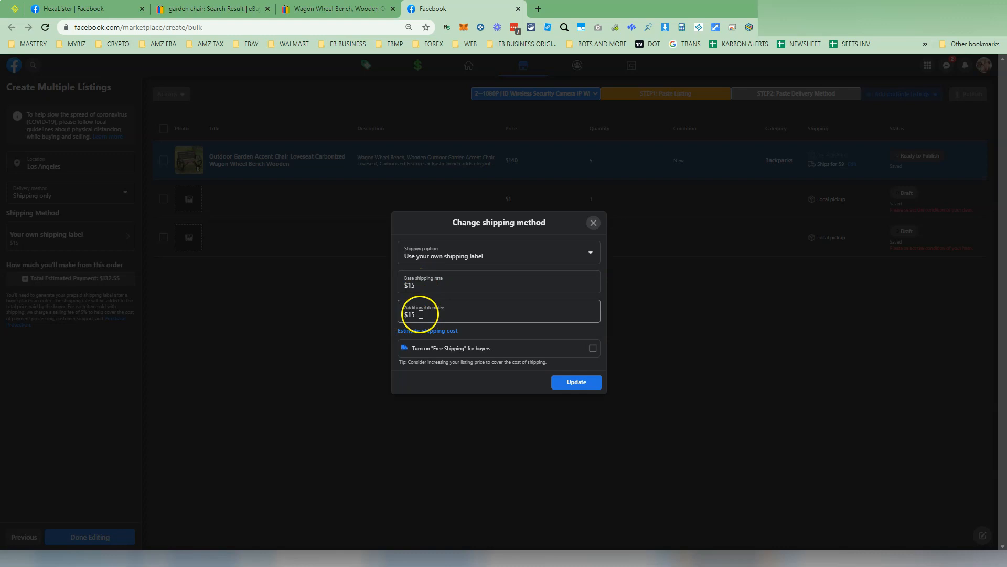
{"action": "left_click", "coordinate": [415, 286]}
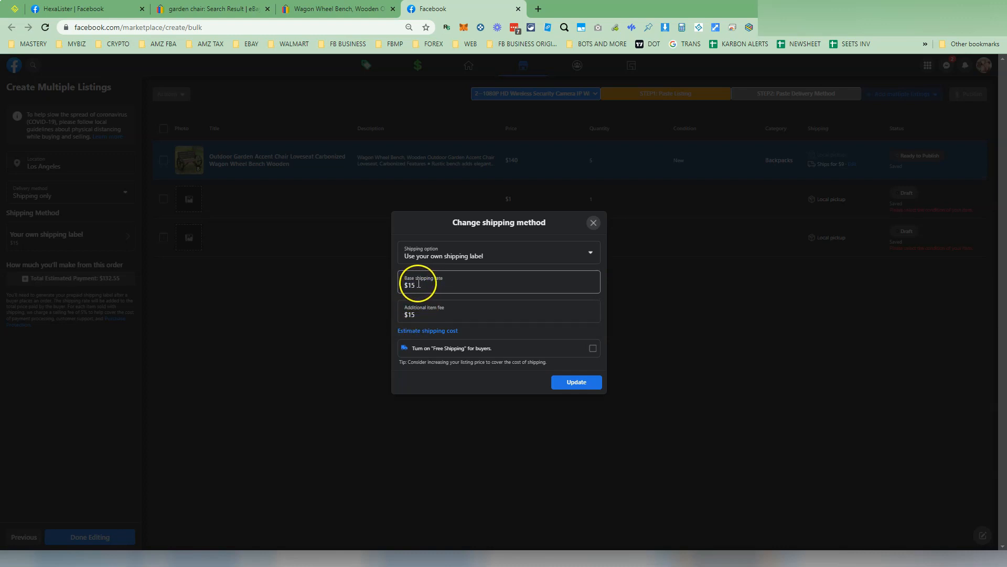
{"action": "left_click", "coordinate": [418, 314]}
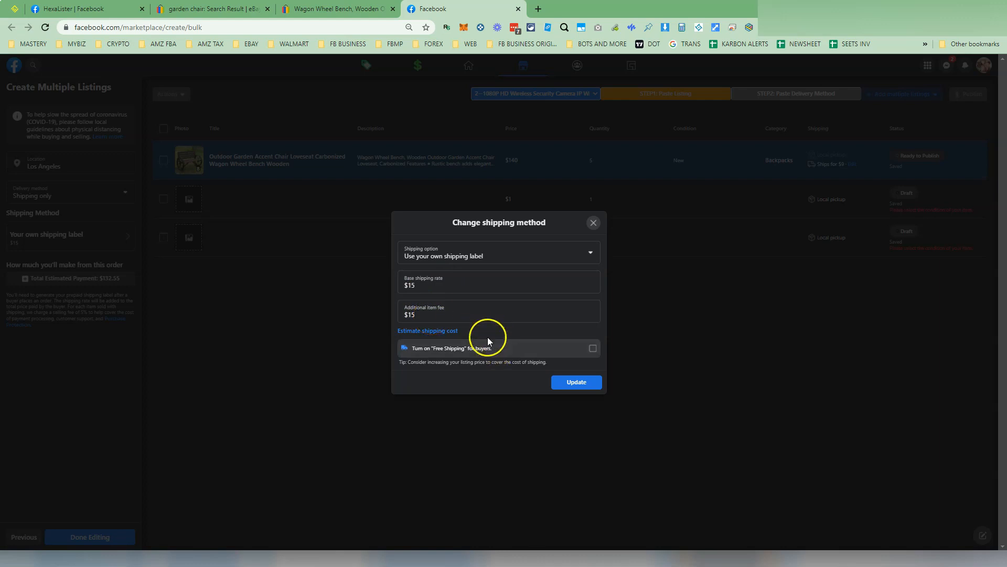
{"action": "left_click", "coordinate": [578, 382]}
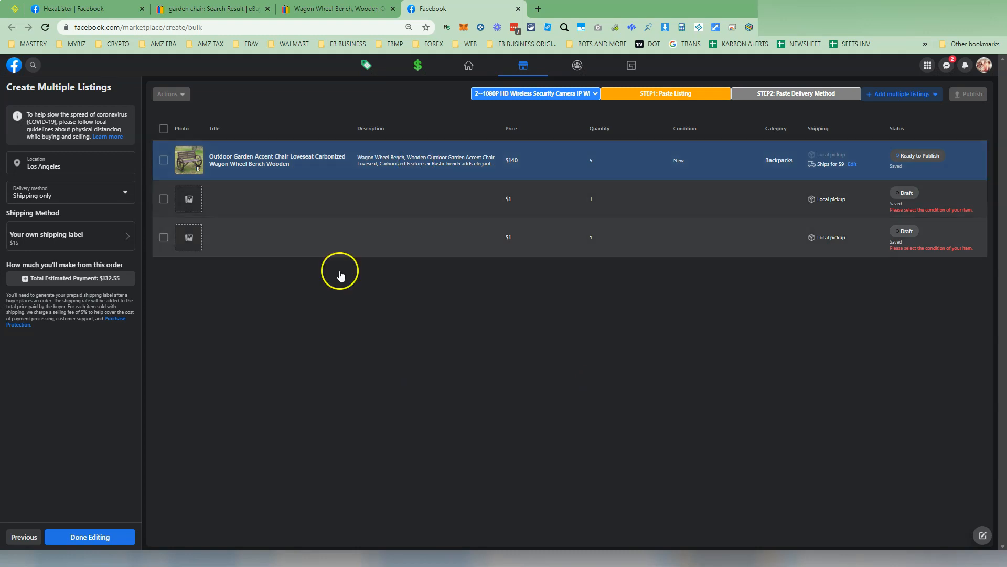
{"action": "left_click", "coordinate": [129, 534]}
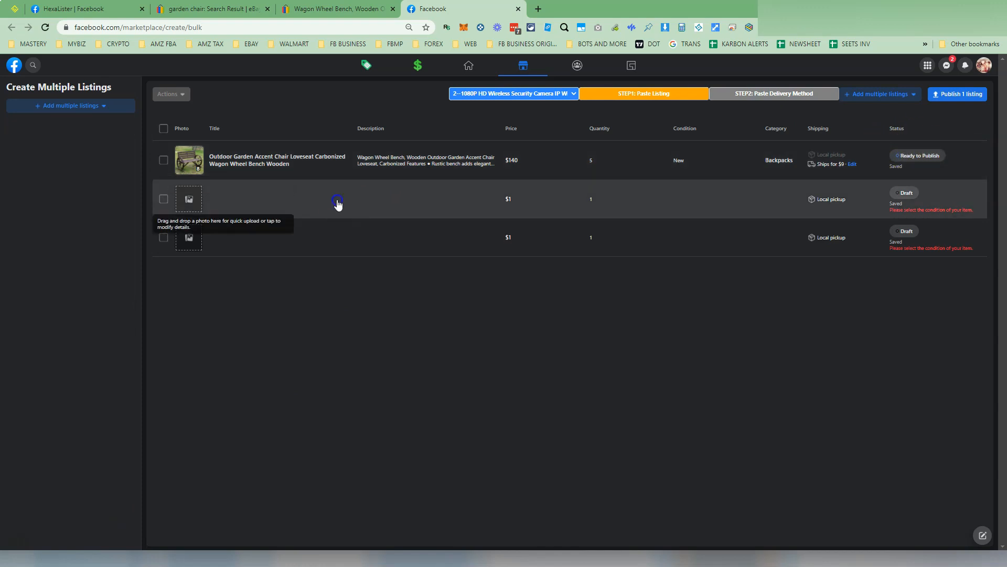
Step: Fill the second draft with the 1080P HD Wireless Security Camera item's listing details and delivery method
{"action": "left_click", "coordinate": [338, 204]}
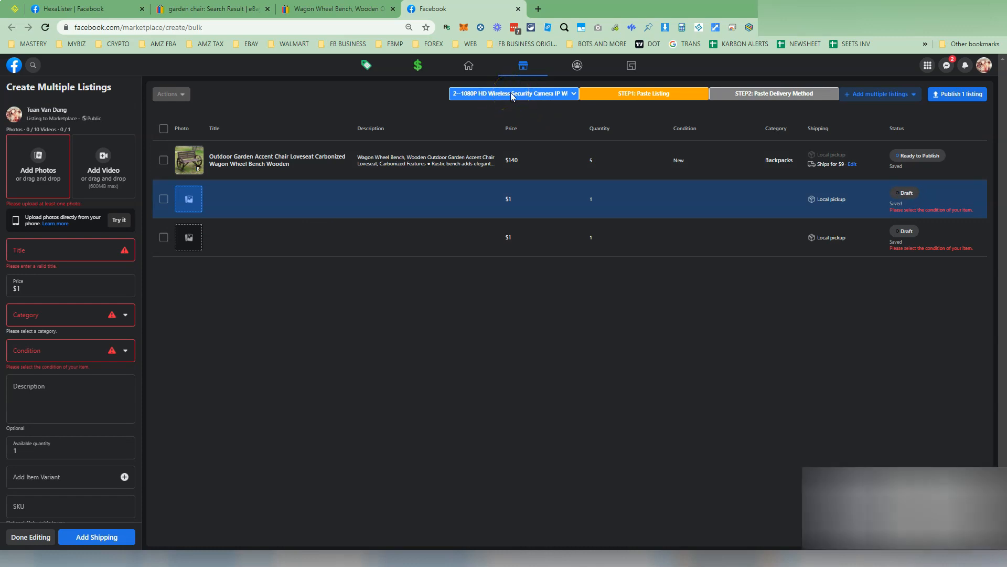
{"action": "left_click", "coordinate": [647, 93]}
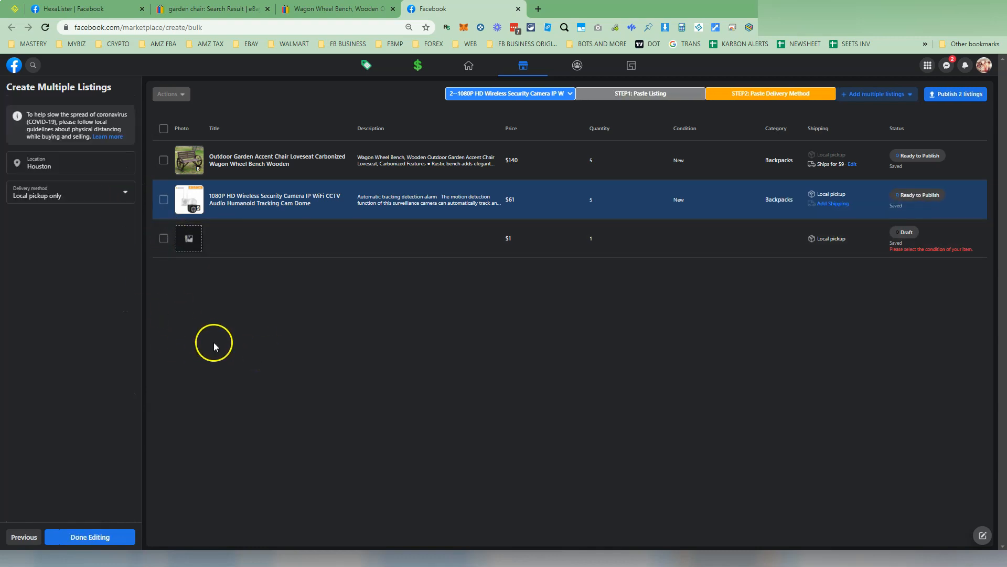
{"action": "left_click", "coordinate": [779, 96]}
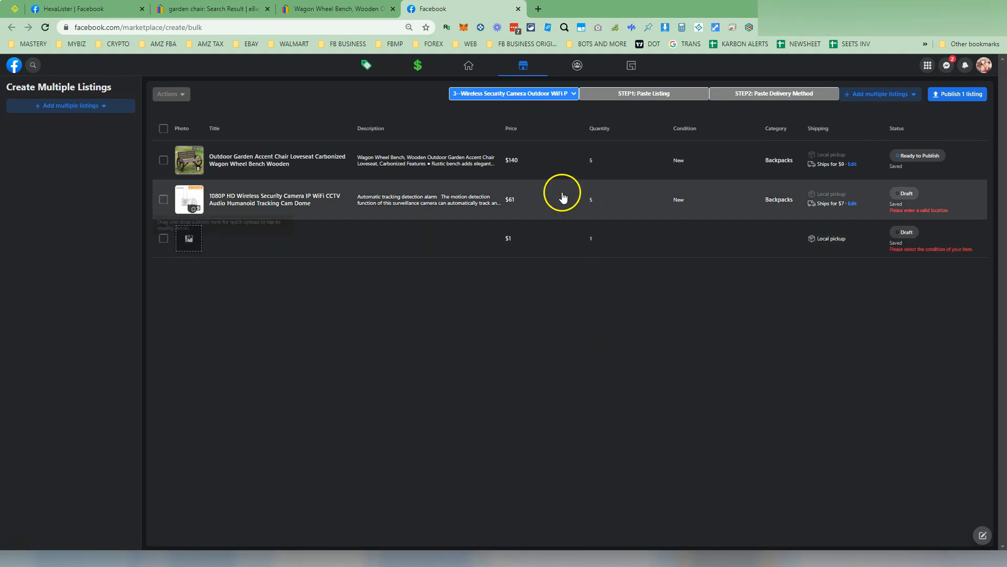
Step: Reopen the 1080P security camera listing and move the photo of the house to the first position as its cover
{"action": "left_click", "coordinate": [425, 203]}
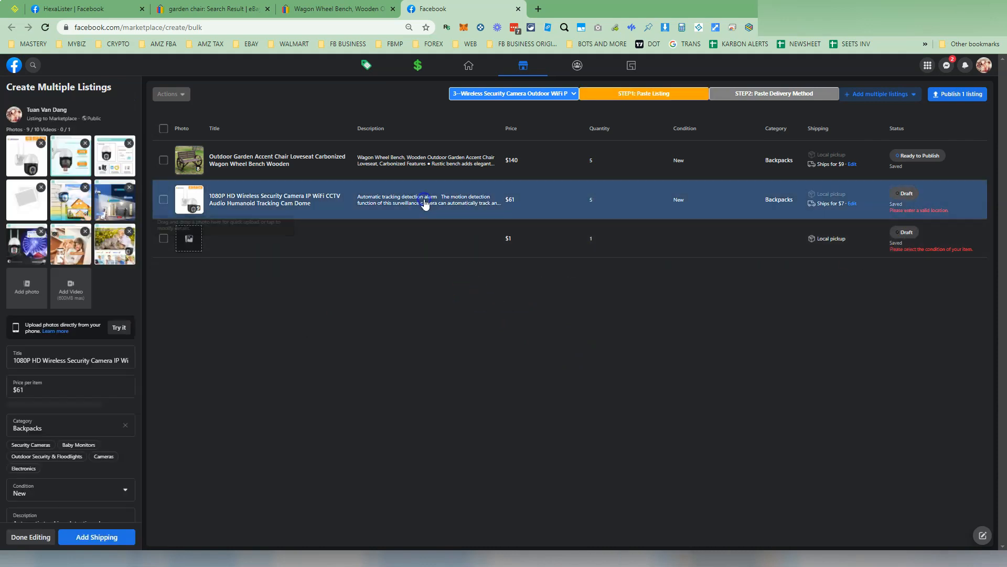
{"action": "left_click_drag", "start_coordinate": [67, 203], "coordinate": [26, 156]}
{"action": "scroll", "coordinate": [98, 356], "scroll_direction": "down", "scroll_amount": 3}
{"action": "scroll", "coordinate": [98, 366], "scroll_direction": "down", "scroll_amount": 10}
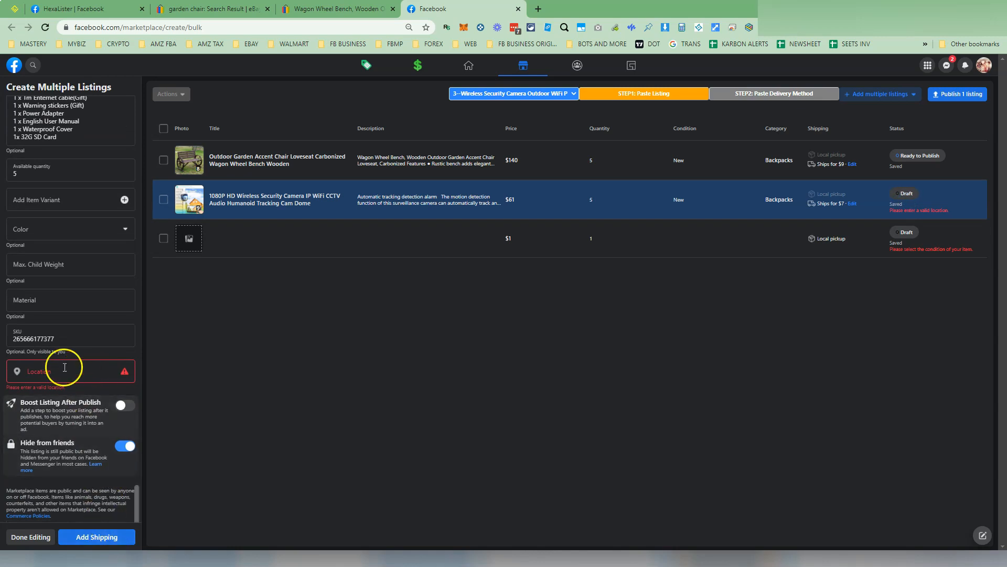
Step: Proceed to the 1080P camera's shipping settings and set its location to Los Angeles, California
{"action": "left_click", "coordinate": [110, 537]}
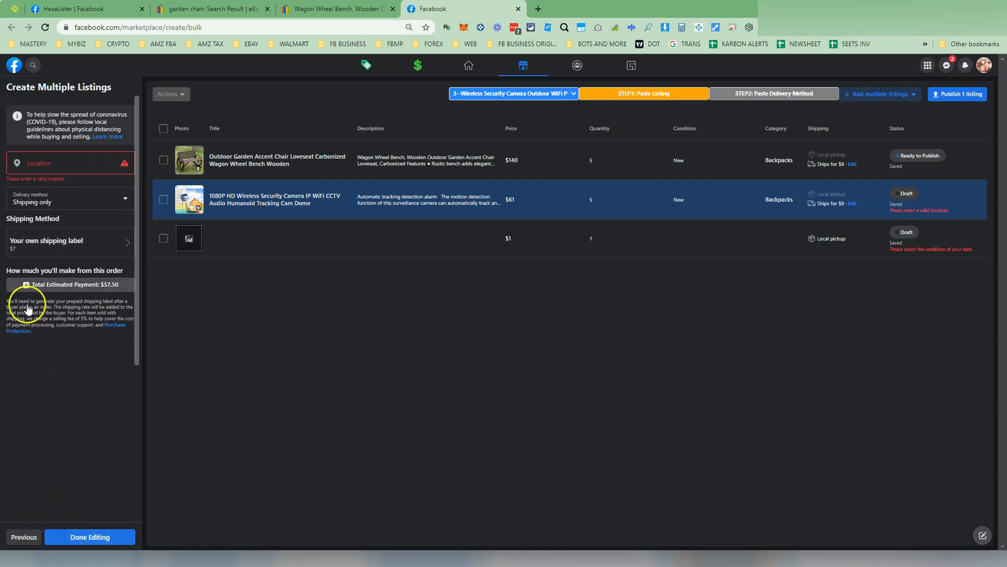
{"action": "left_click", "coordinate": [81, 164]}
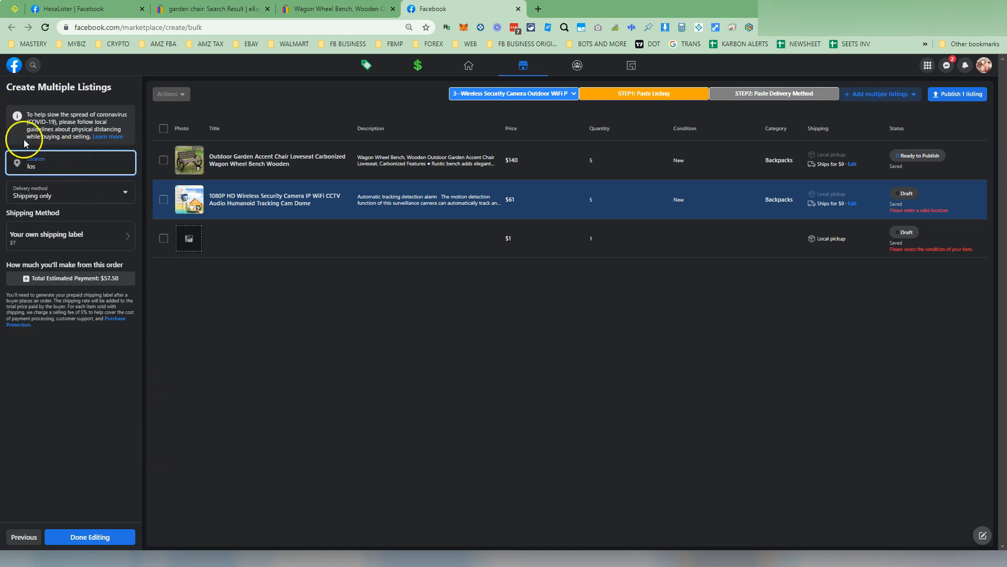
{"action": "left_click", "coordinate": [96, 400]}
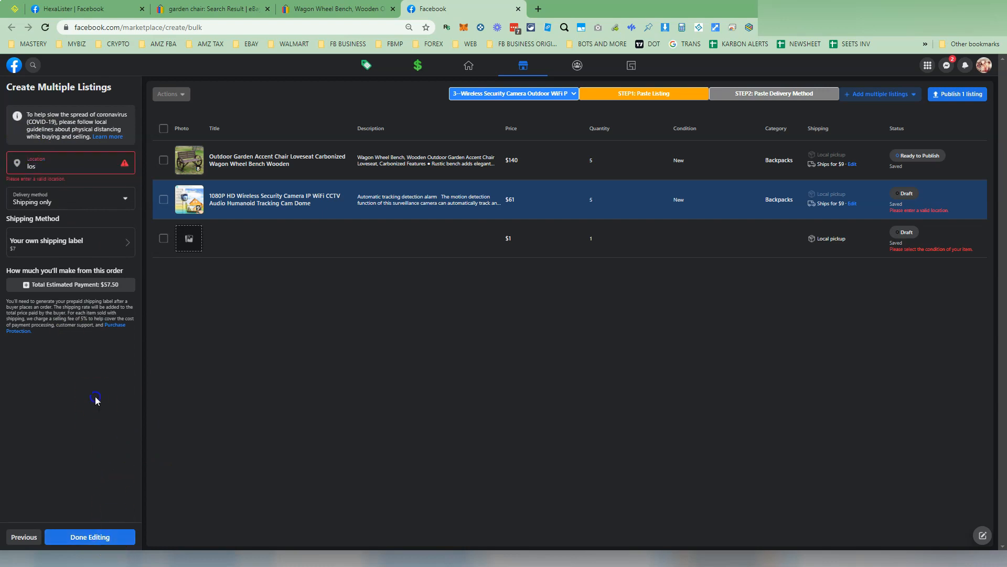
{"action": "left_click", "coordinate": [72, 165]}
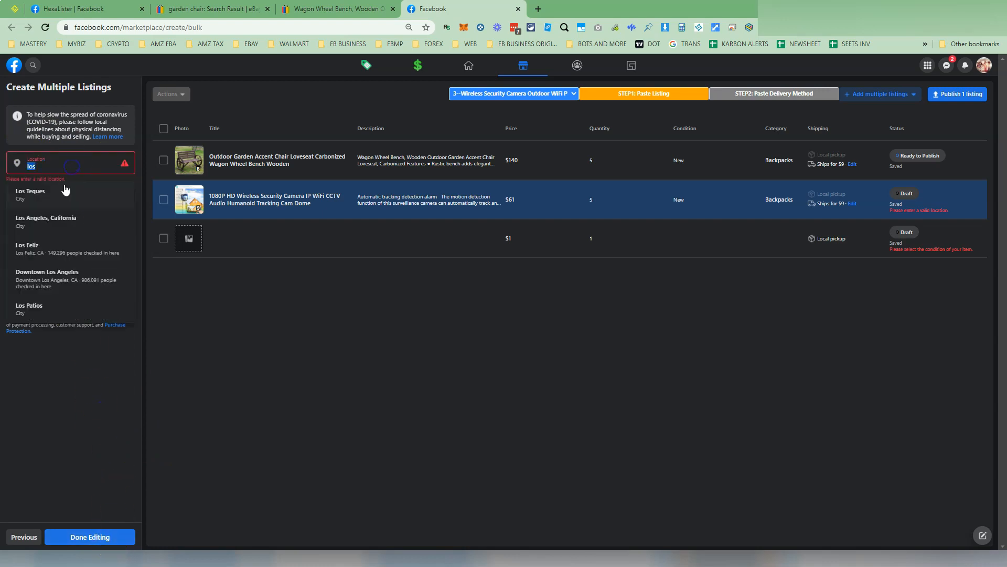
{"action": "left_click", "coordinate": [67, 218]}
Step: Update the 1080P camera's own-label shipping with a $7 base rate and $7 additional item fee, recheck its details and finish editing
{"action": "left_click", "coordinate": [86, 233]}
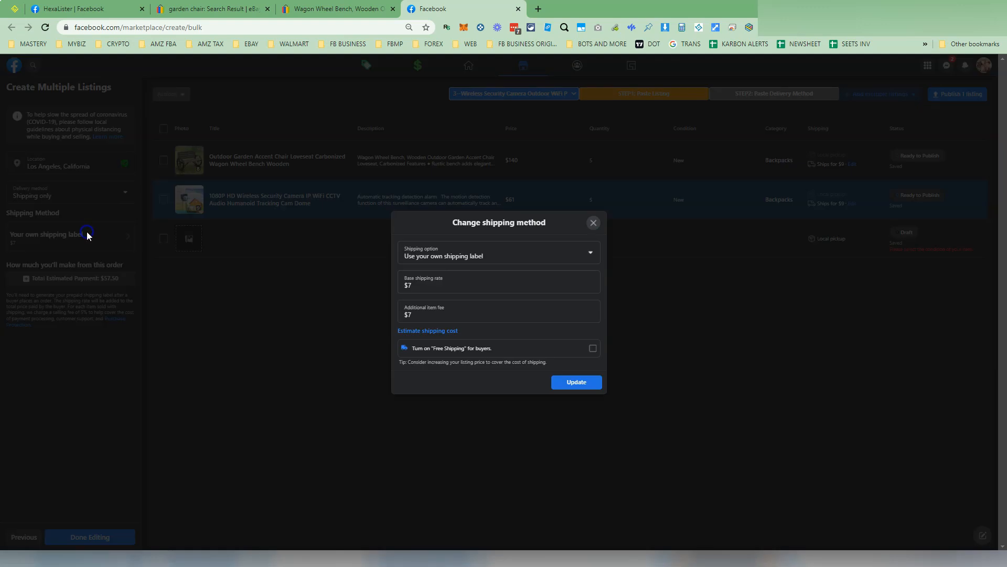
{"action": "left_click", "coordinate": [585, 387]}
{"action": "left_click", "coordinate": [24, 537]}
{"action": "scroll", "coordinate": [76, 478], "scroll_direction": "down", "scroll_amount": 10}
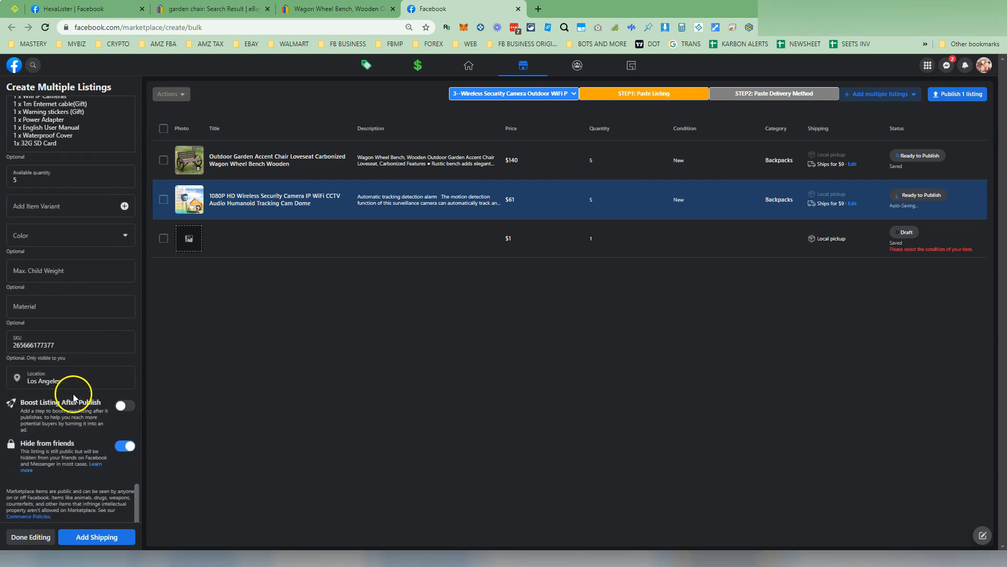
{"action": "left_click", "coordinate": [109, 543]}
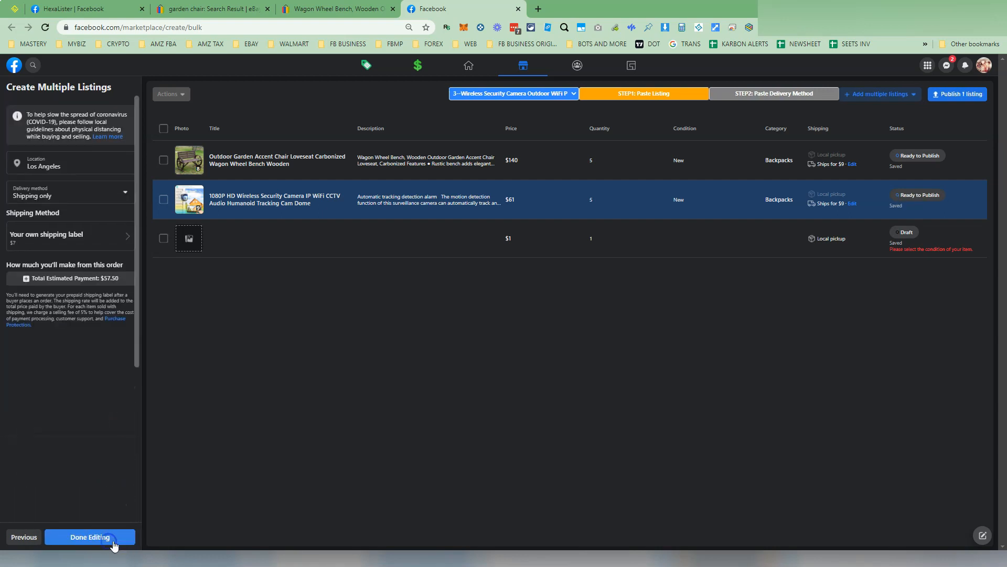
{"action": "left_click", "coordinate": [109, 536]}
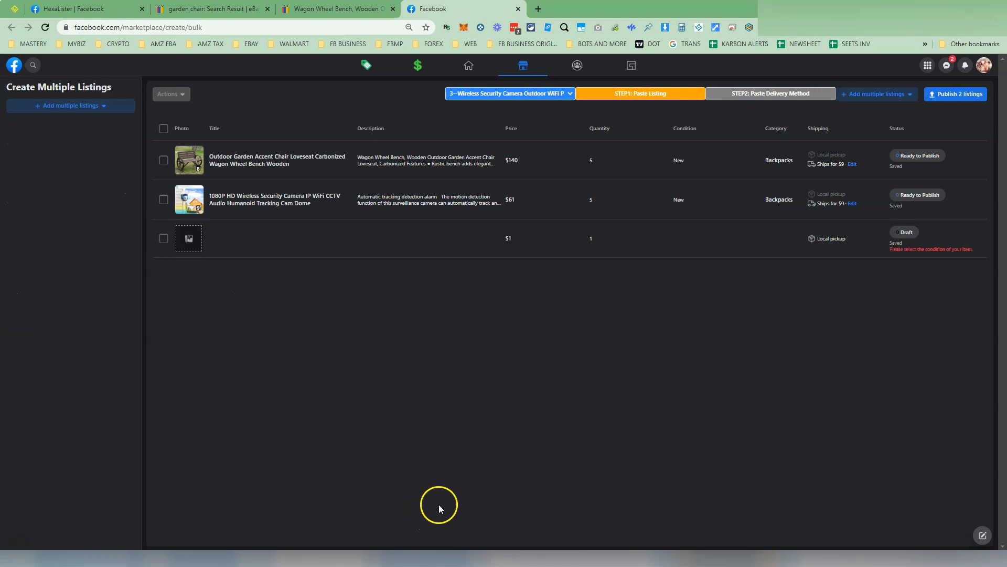
Step: Fill the third draft with the Wireless Security Camera Outdoor WiFi PTZ item's listing details and delivery method
{"action": "left_click", "coordinate": [338, 246]}
{"action": "left_click", "coordinate": [615, 94]}
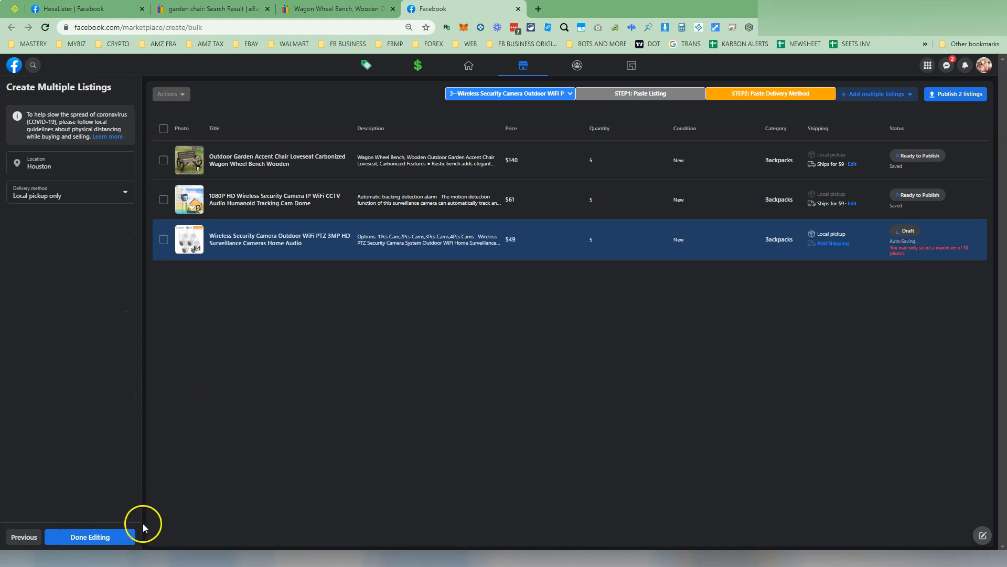
{"action": "left_click", "coordinate": [741, 94]}
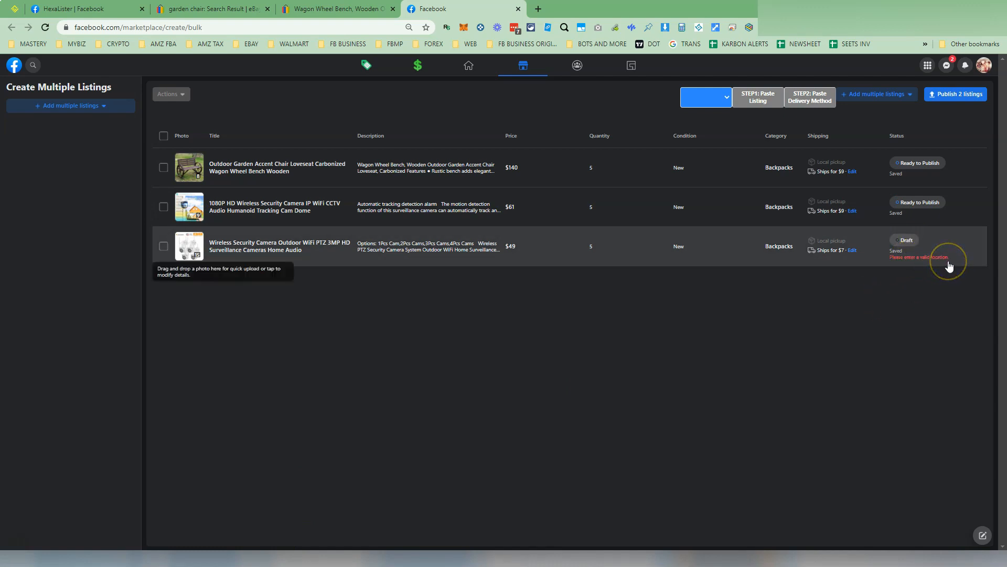
Step: Reopen the outdoor PTZ camera listing and remove its three blank photos, the photo of the man and the last photo
{"action": "left_click", "coordinate": [406, 245]}
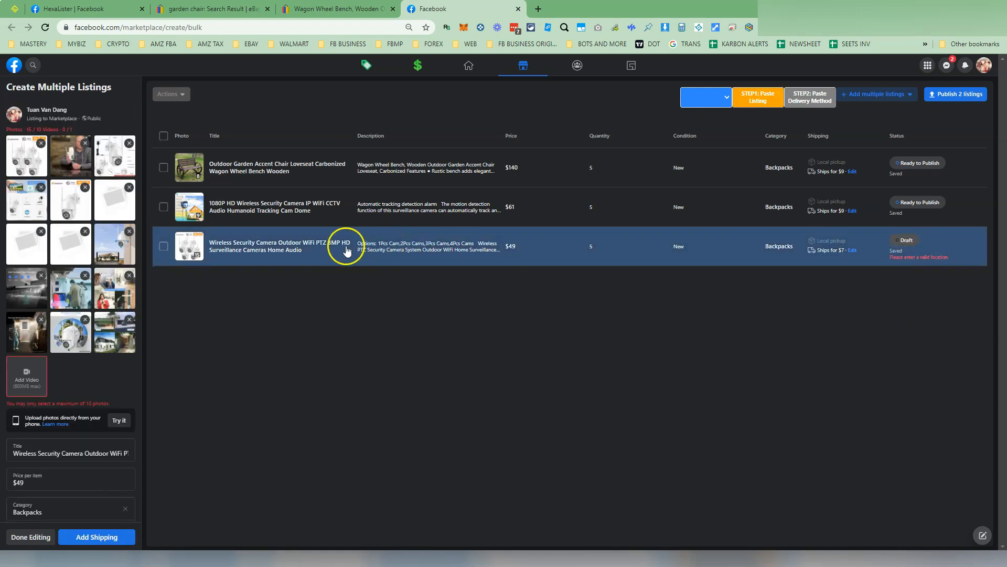
{"action": "left_click", "coordinate": [85, 231]}
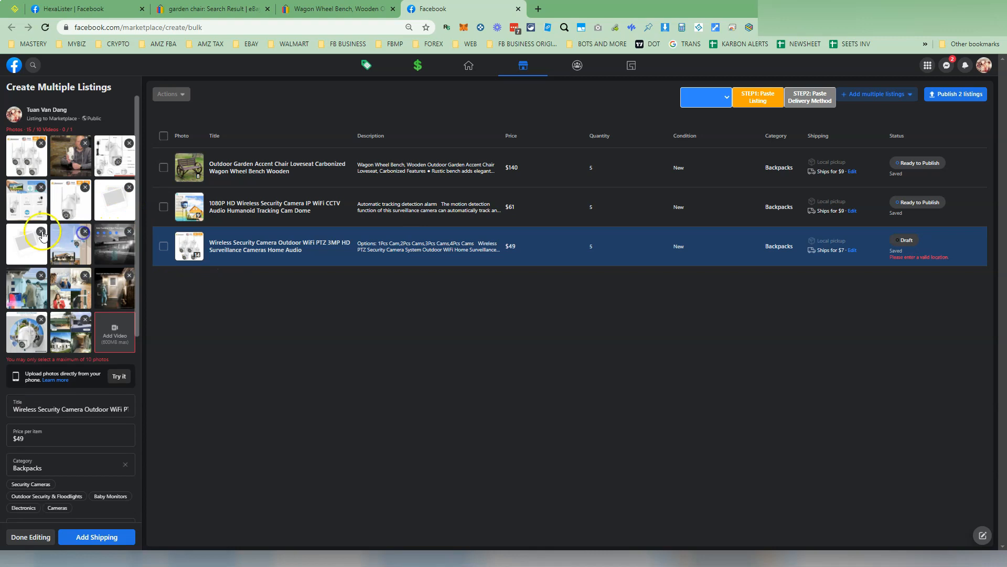
{"action": "left_click", "coordinate": [41, 232]}
{"action": "left_click", "coordinate": [130, 188]}
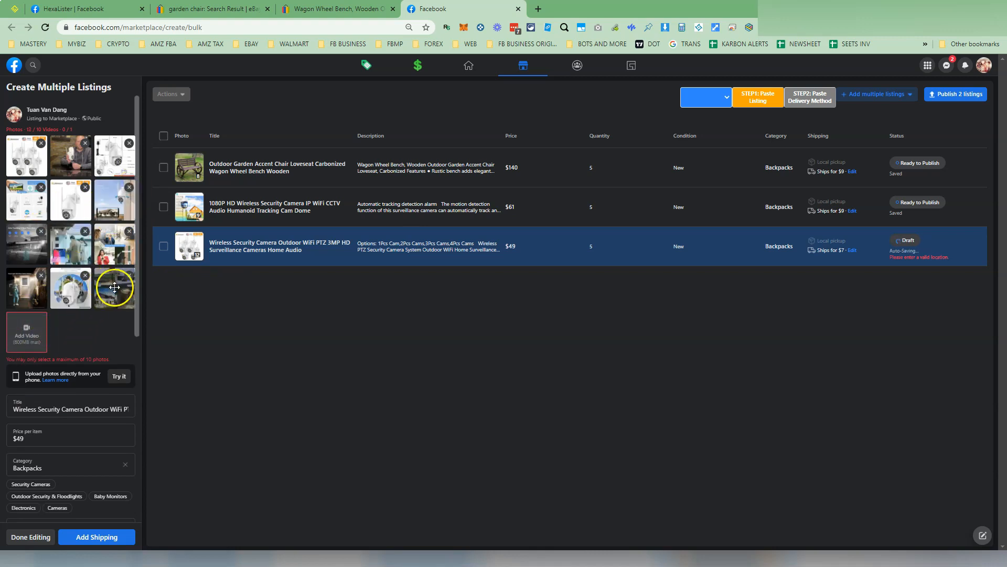
{"action": "left_click", "coordinate": [85, 143]}
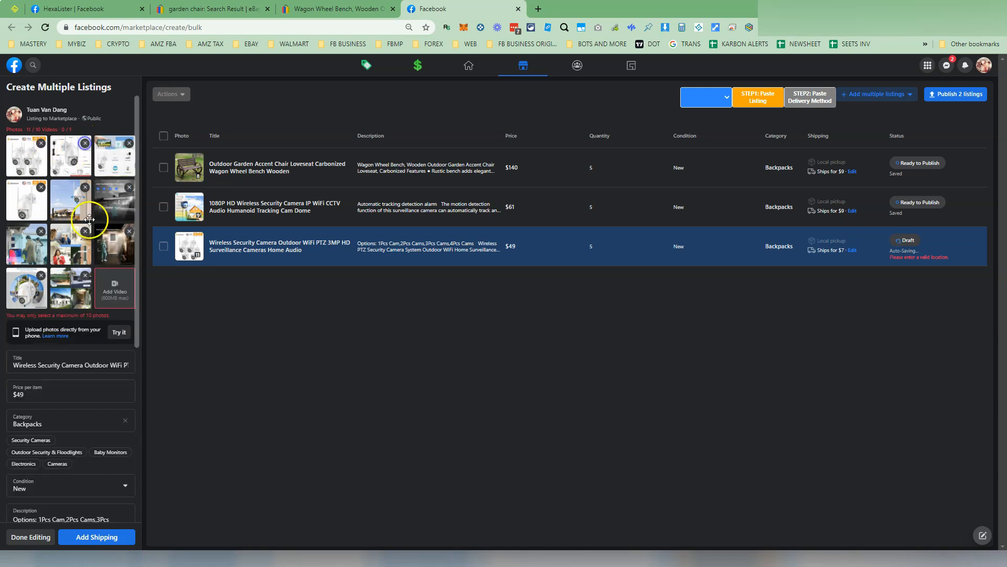
{"action": "left_click", "coordinate": [85, 276]}
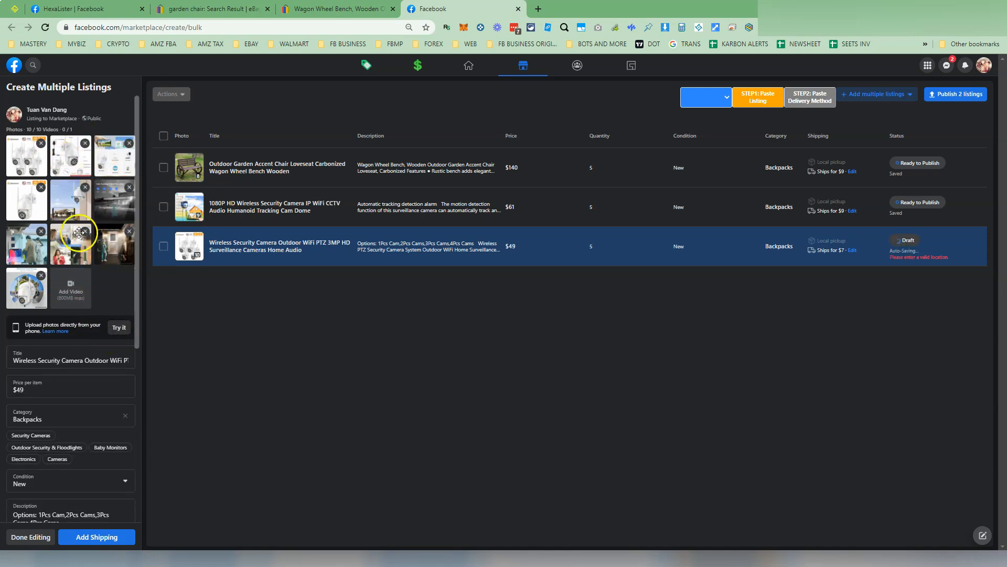
Step: Set the outdoor PTZ camera listing's location to Los Angeles, California
{"action": "scroll", "coordinate": [79, 233], "scroll_direction": "down", "scroll_amount": 10}
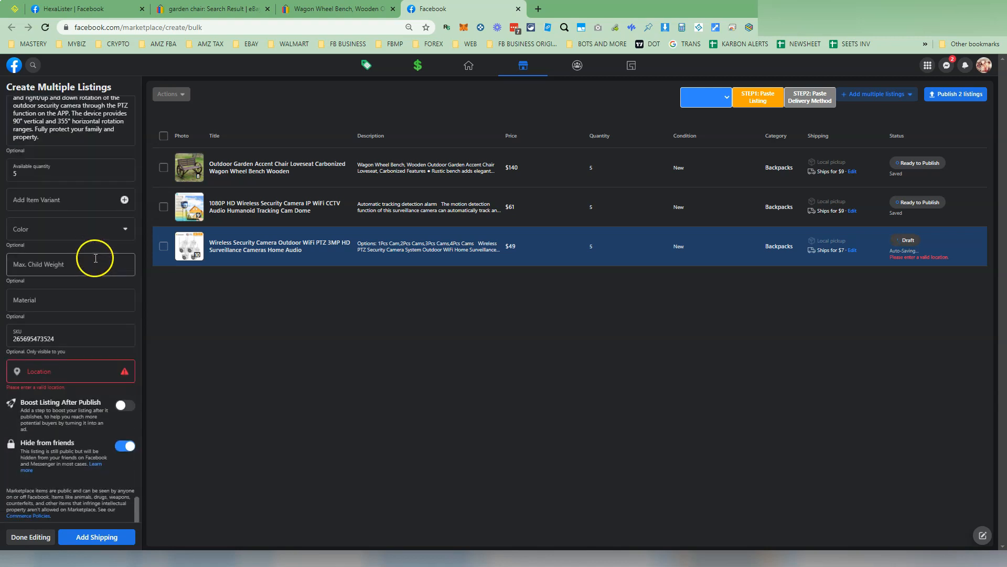
{"action": "left_click", "coordinate": [80, 371]}
{"action": "type", "text": "lo"}
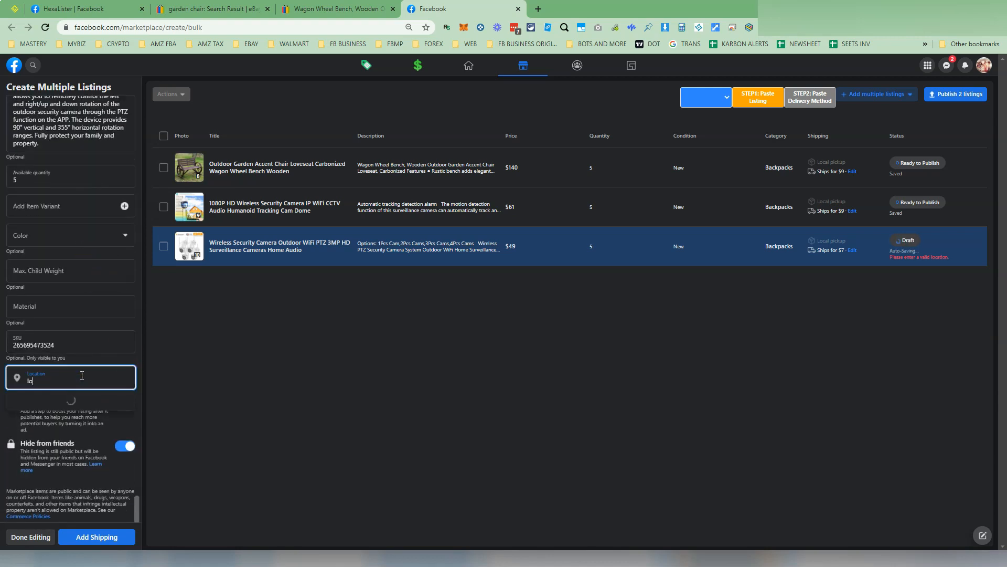
{"action": "type", "text": "s"}
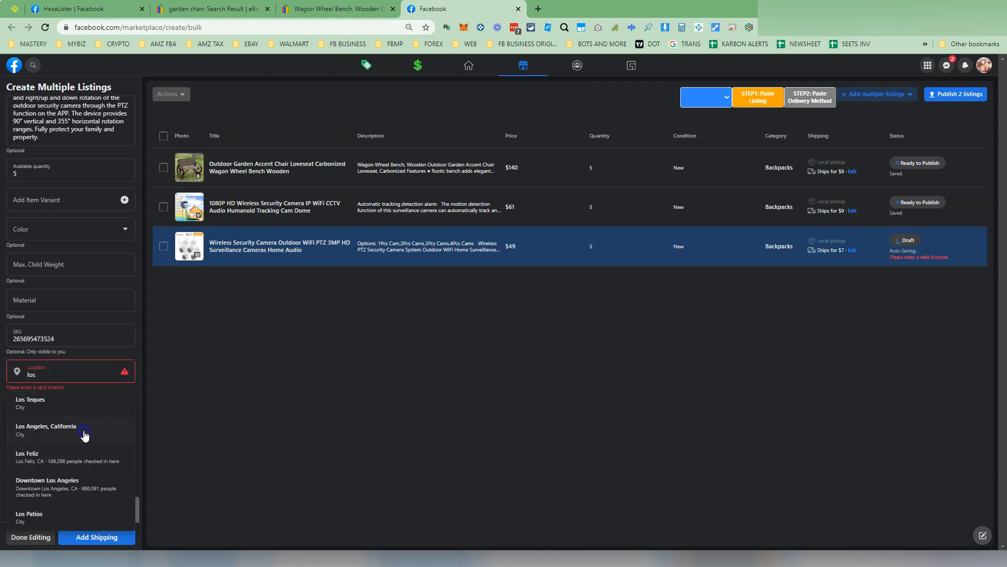
{"action": "left_click", "coordinate": [82, 431]}
Step: Proceed to the PTZ camera's shipping settings and update its own-label shipping with a $7 base rate and $7 additional item fee
{"action": "left_click", "coordinate": [92, 536]}
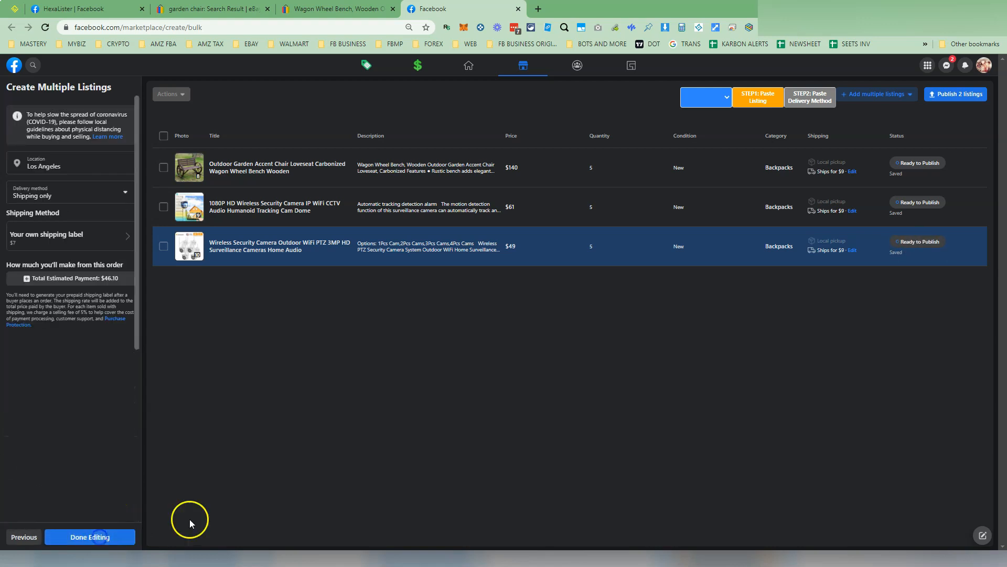
{"action": "left_click", "coordinate": [63, 234]}
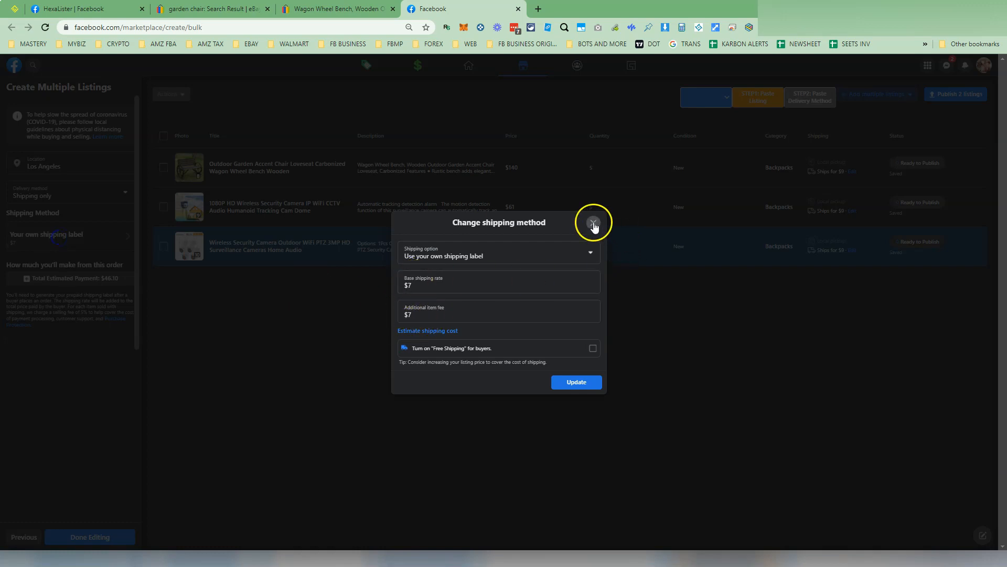
{"action": "left_click", "coordinate": [580, 383]}
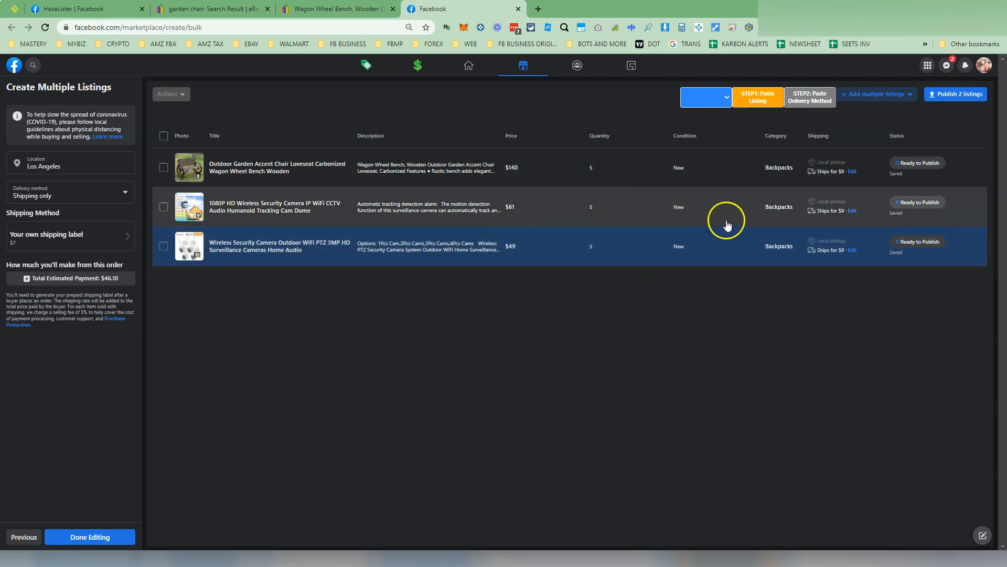
Step: Select and publish all three listings, and leave the bulk editor for the page of your own selling listings
{"action": "left_click", "coordinate": [164, 135]}
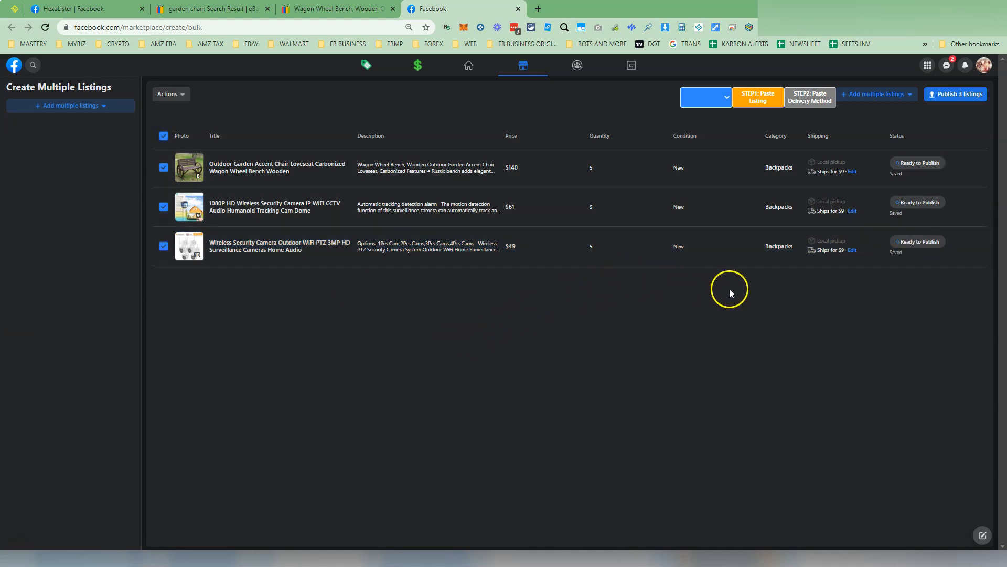
{"action": "left_click", "coordinate": [960, 96]}
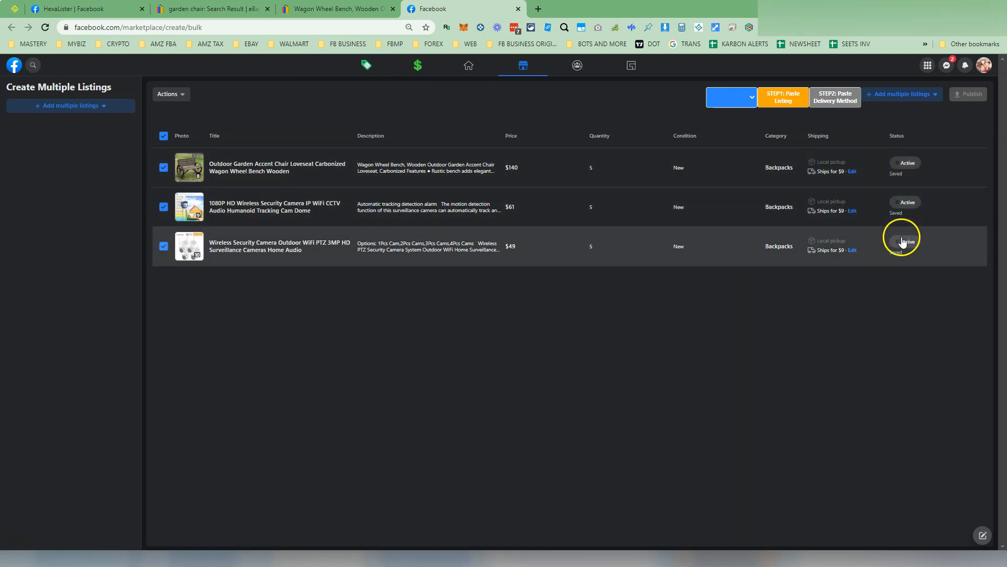
{"action": "left_click", "coordinate": [365, 68]}
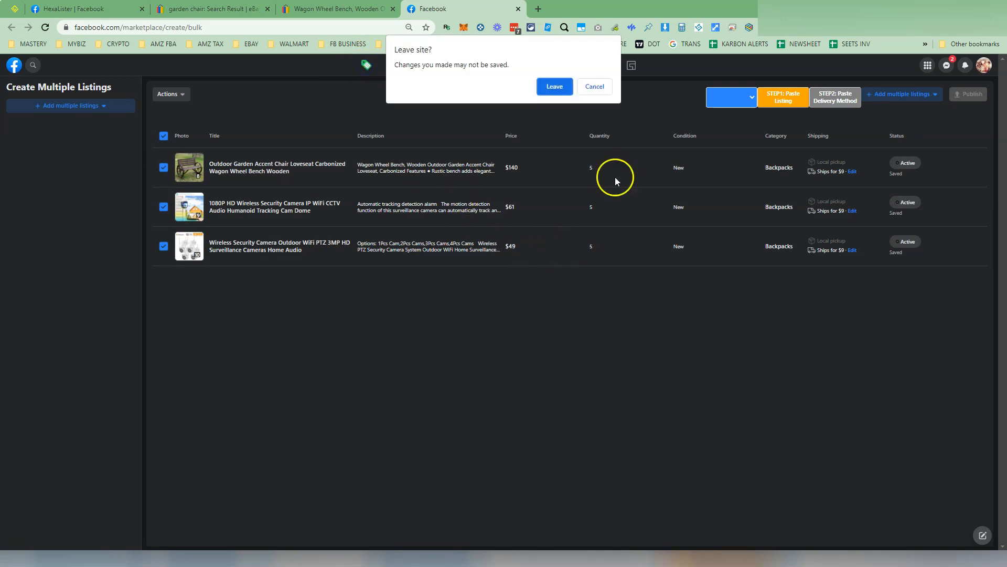
{"action": "left_click", "coordinate": [554, 88]}
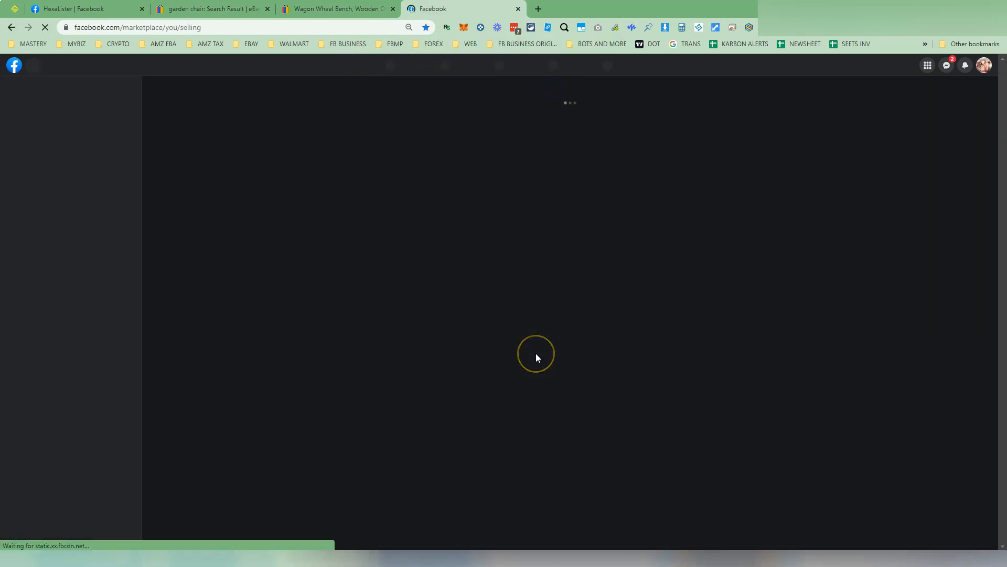
Step: Delete the leftover drafts from your listings, including the blank $1 drafts and the duplicate Wireless Security Camera Outdoor WiFi PTZ draft
{"action": "scroll", "coordinate": [532, 237], "scroll_direction": "down", "scroll_amount": 2}
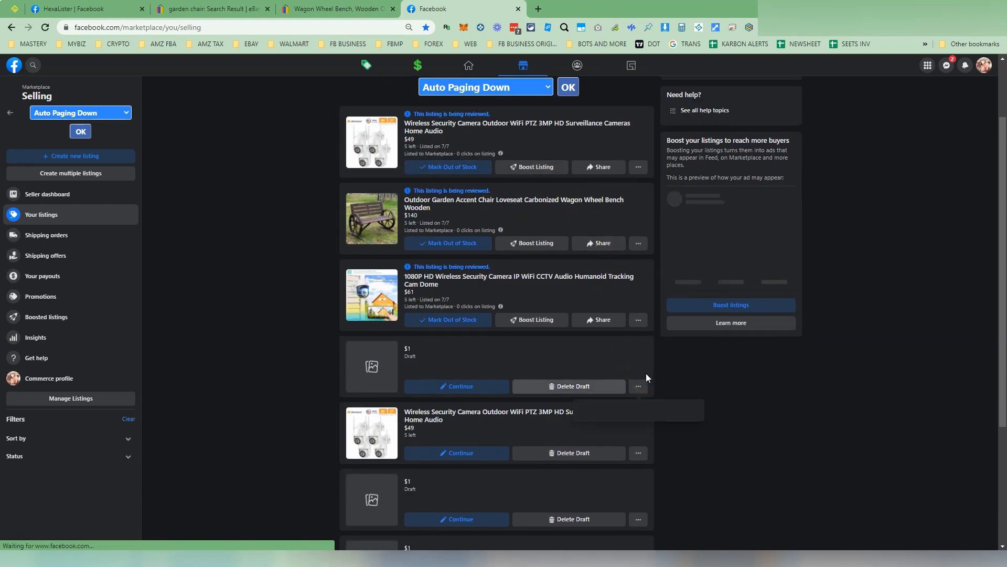
{"action": "left_click", "coordinate": [591, 387]}
{"action": "left_click", "coordinate": [586, 321]}
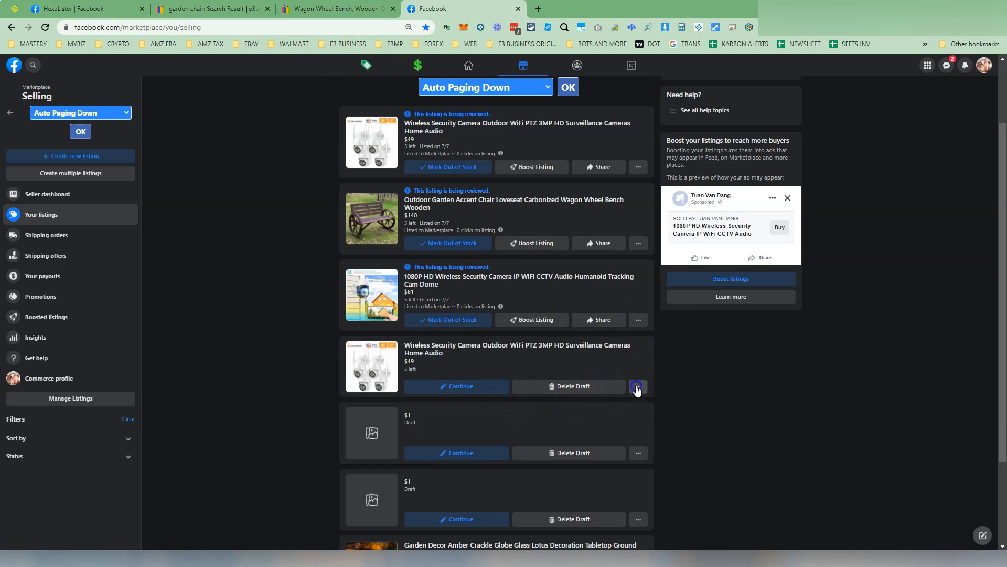
{"action": "left_click", "coordinate": [590, 388]}
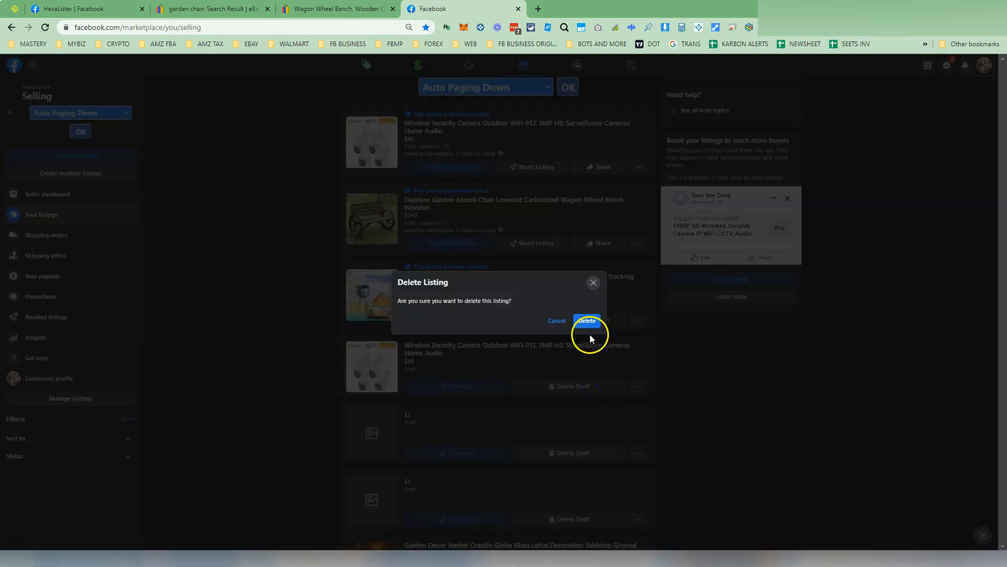
{"action": "left_click", "coordinate": [588, 321]}
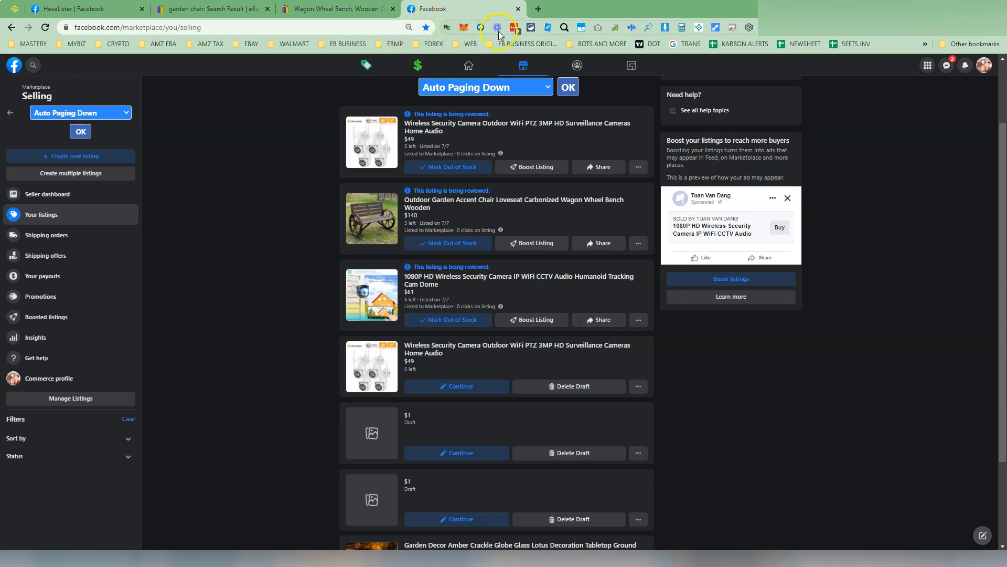
{"action": "left_click", "coordinate": [639, 389]}
{"action": "left_click", "coordinate": [575, 391]}
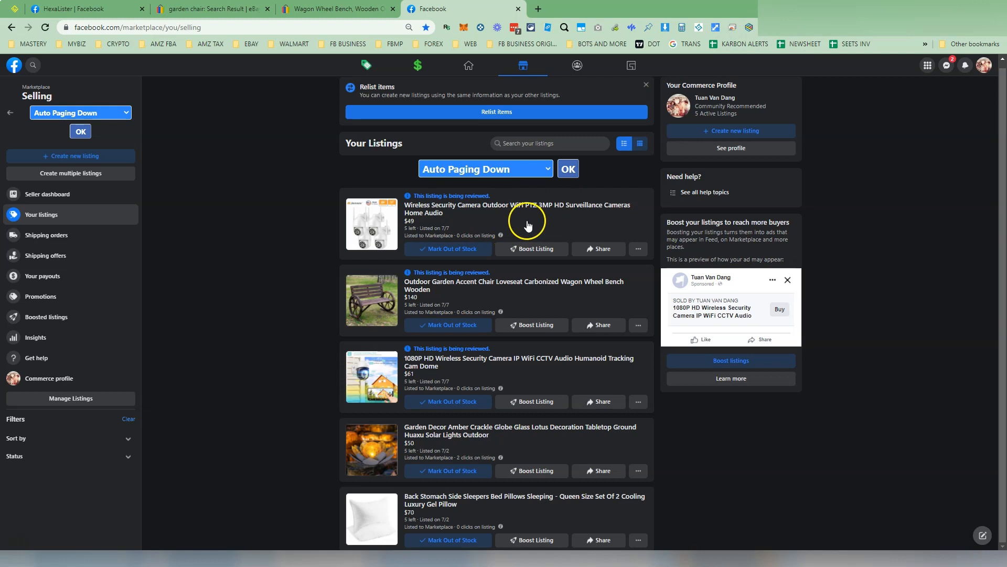
Step: Open the outdoor WiFi PTZ camera listing from your listings, reload its page, and copy its full title
{"action": "left_click", "coordinate": [606, 306]}
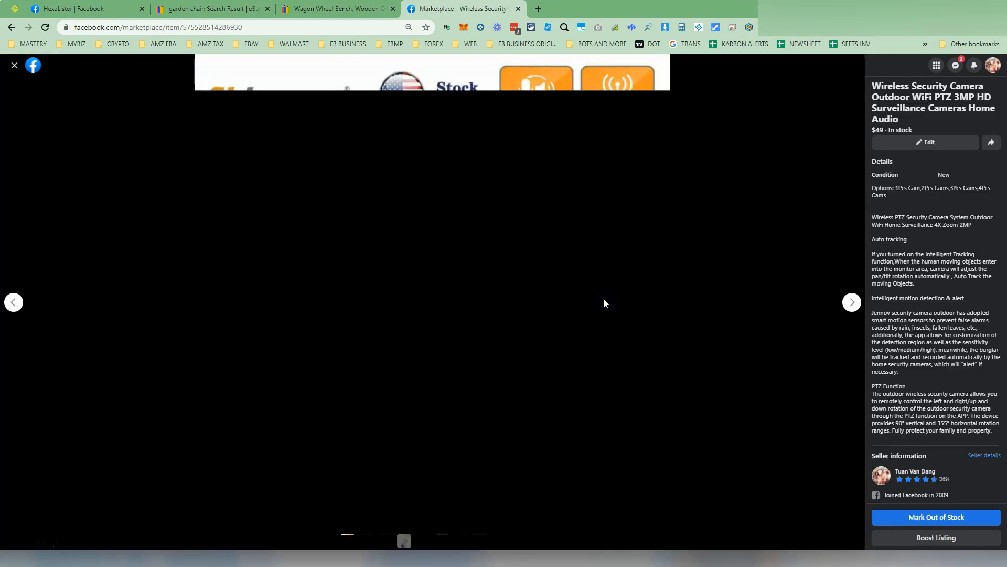
{"action": "left_click", "coordinate": [47, 27]}
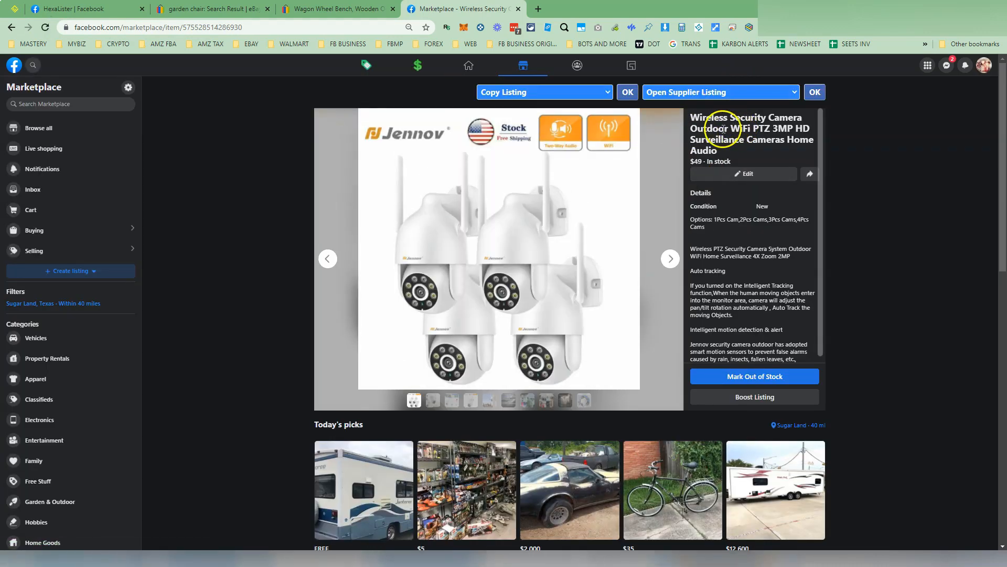
{"action": "triple_click", "coordinate": [722, 116]}
{"action": "right_click", "coordinate": [719, 118]}
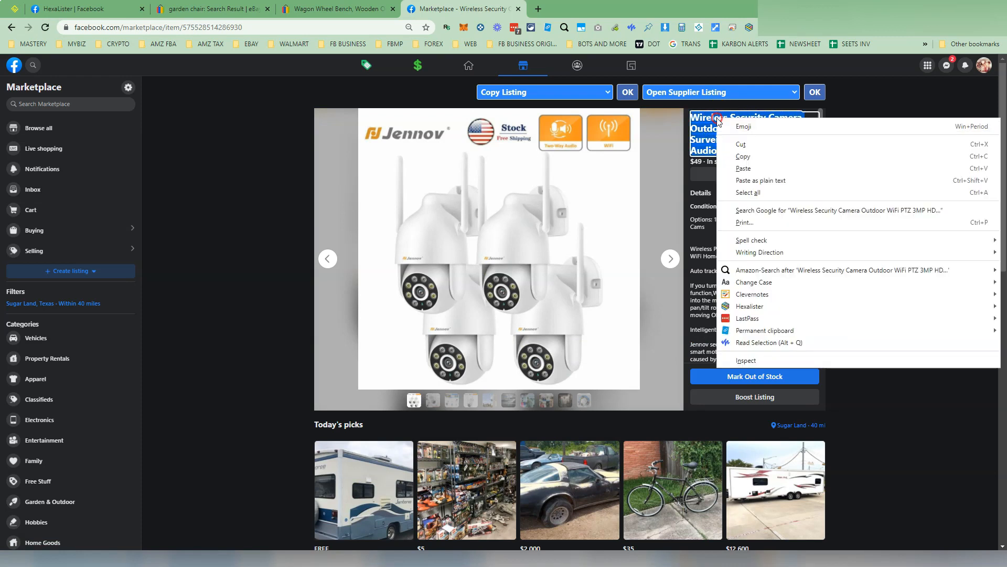
{"action": "left_click", "coordinate": [743, 156]}
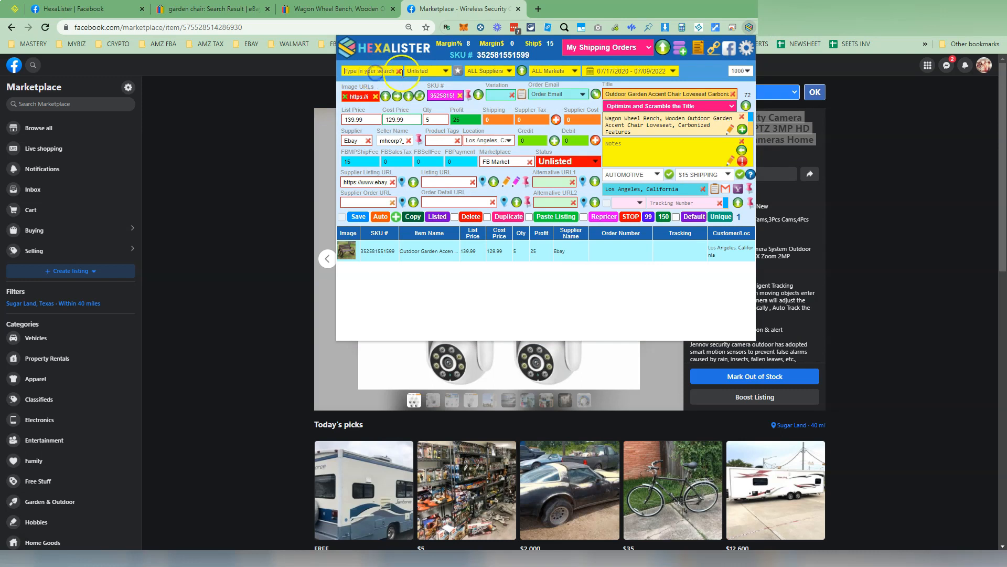
Step: Search HexaLister's Archived items for the copied PTZ camera title and open the matching record
{"action": "key", "text": "ctrl+v"}
{"action": "left_click", "coordinate": [428, 72]}
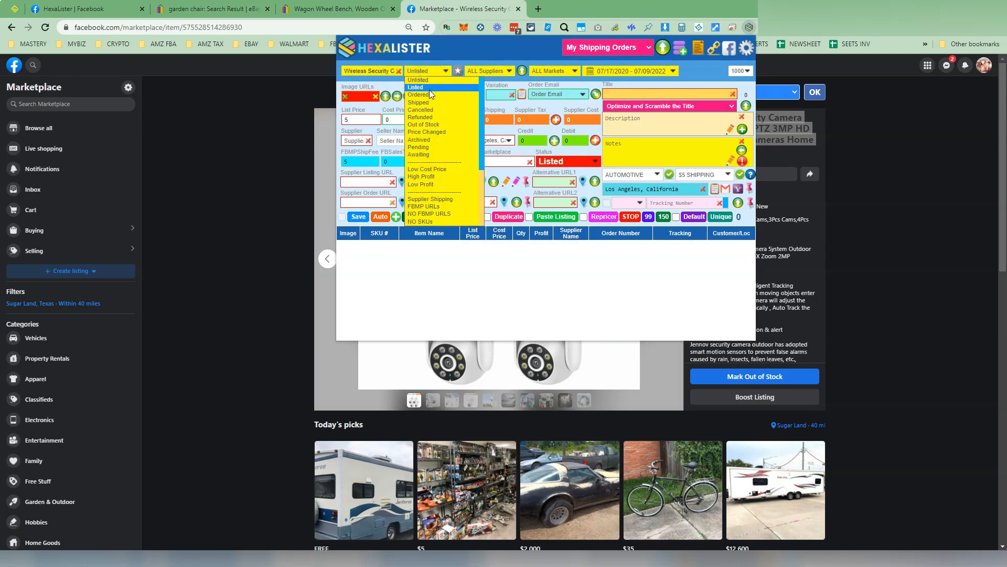
{"action": "left_click", "coordinate": [439, 139]}
{"action": "left_click", "coordinate": [451, 251]}
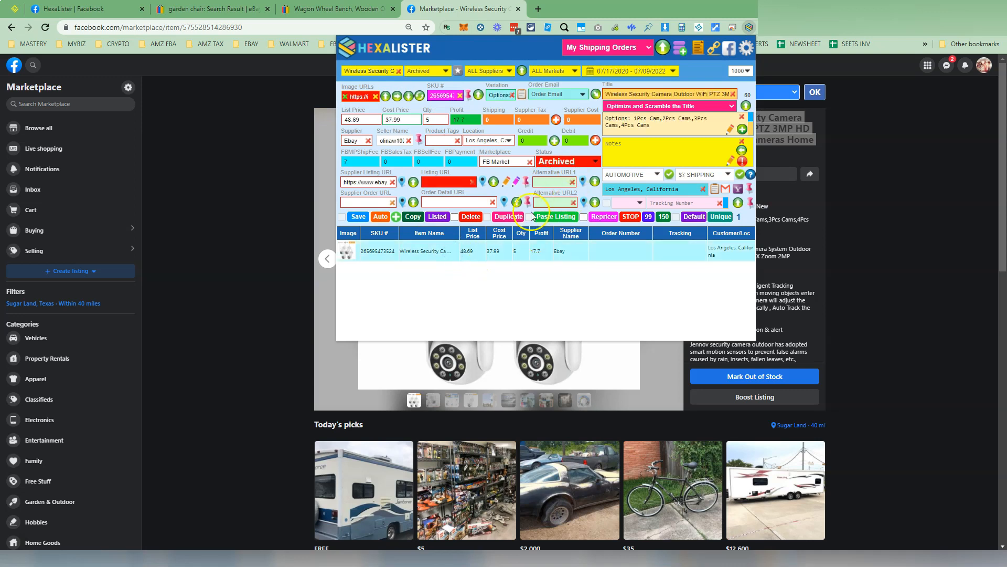
Step: Clear the search, mark the archived camera items and the unlisted garden chair as listed, and show the Listed inventory
{"action": "left_click", "coordinate": [399, 72]}
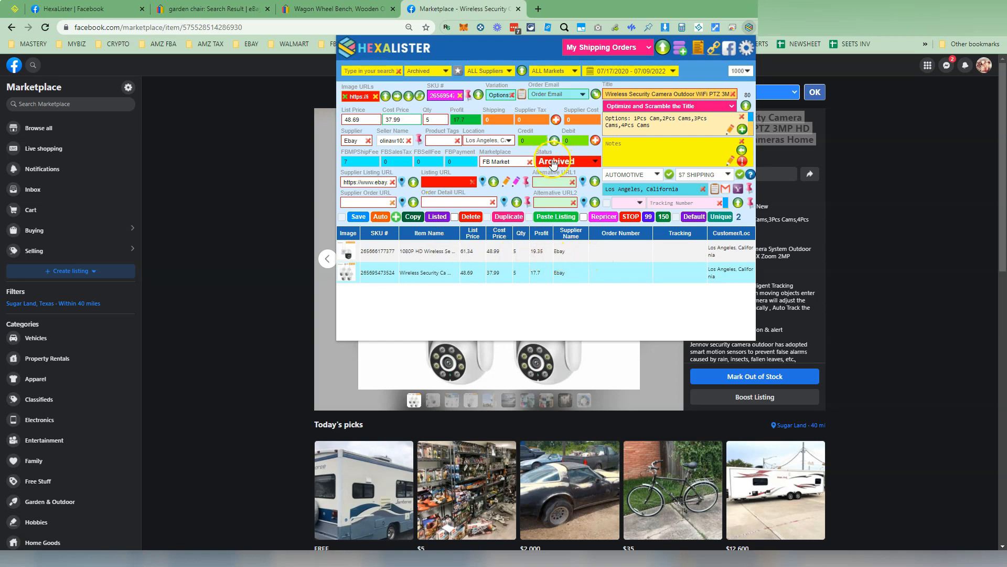
{"action": "left_click", "coordinate": [445, 72]}
{"action": "left_click", "coordinate": [431, 72]}
{"action": "left_click", "coordinate": [402, 273]}
{"action": "left_click", "coordinate": [437, 217]}
{"action": "left_click", "coordinate": [437, 74]}
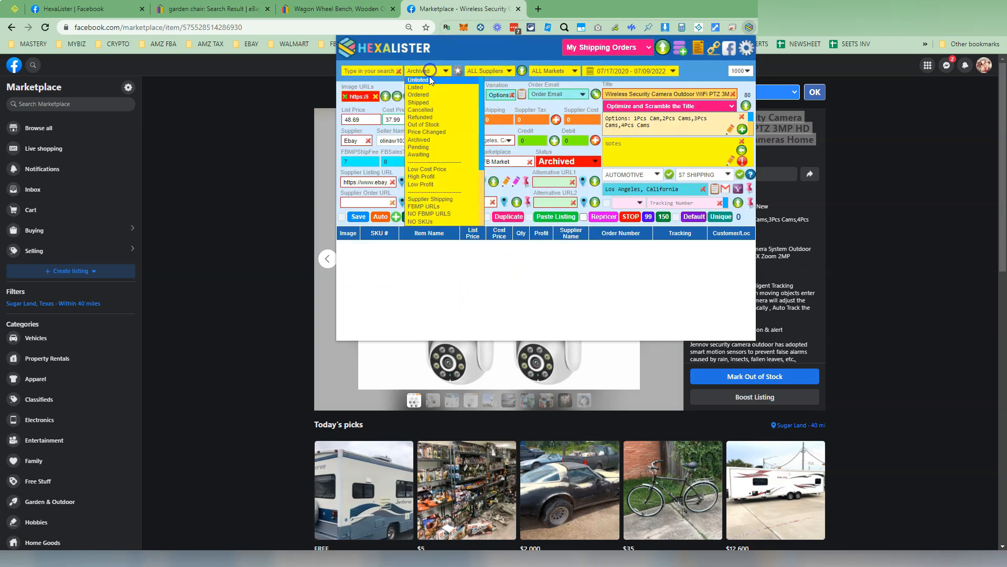
{"action": "left_click", "coordinate": [426, 83]}
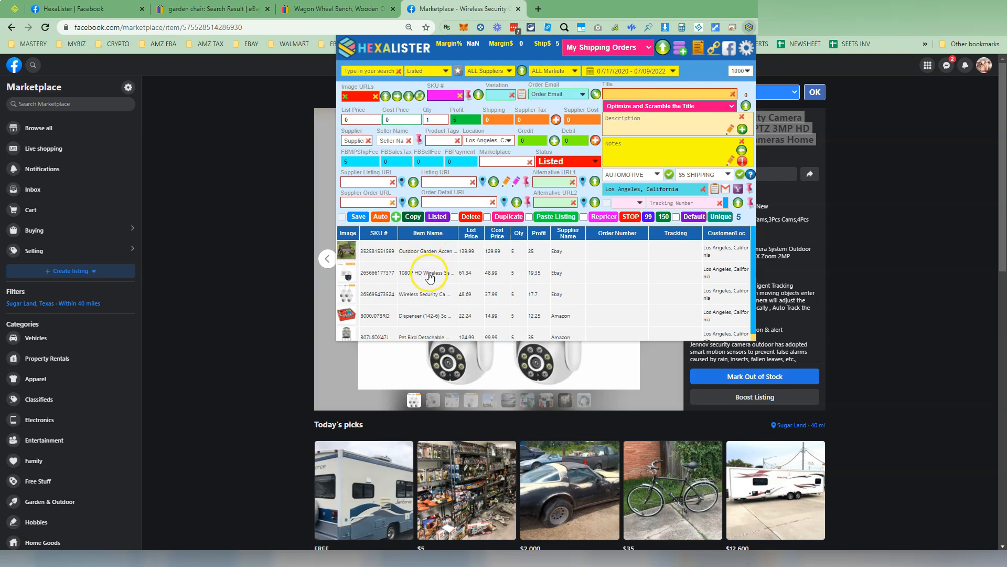
Step: Find the PTZ camera's record by the copied title and store its Facebook page address as the Listing URL
{"action": "left_click", "coordinate": [373, 70]}
{"action": "key", "text": "ctrl+v"}
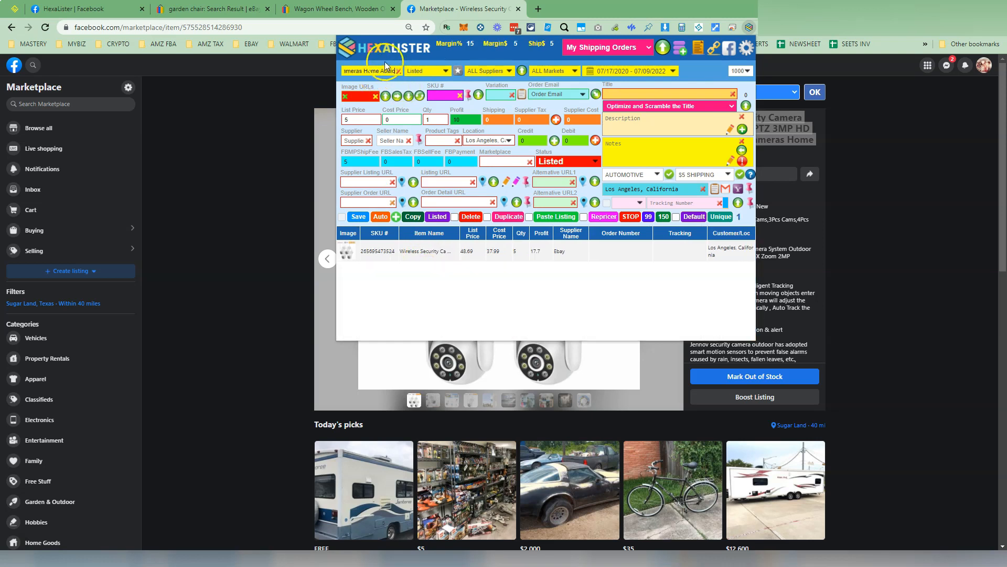
{"action": "left_click", "coordinate": [440, 251]}
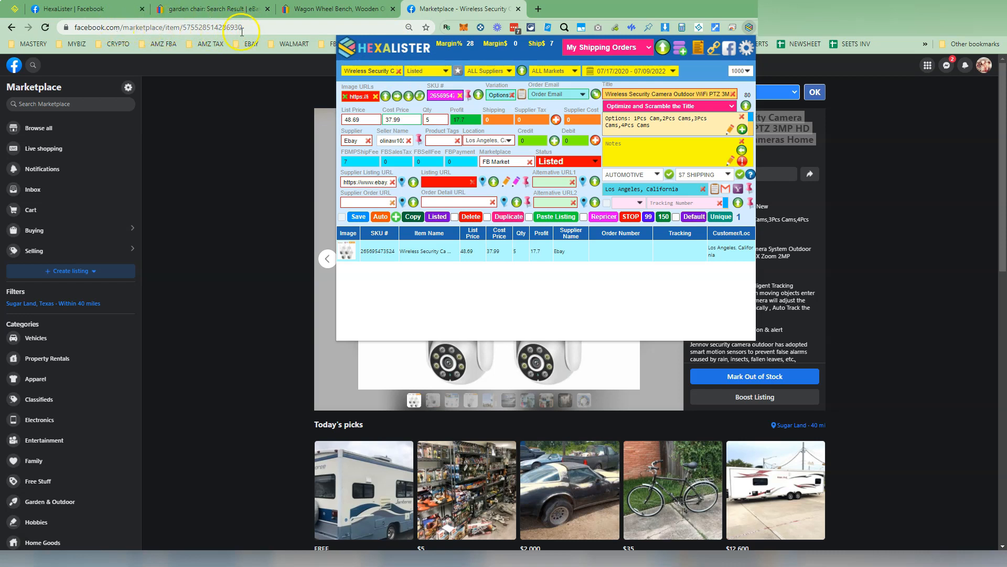
{"action": "left_click", "coordinate": [483, 181]}
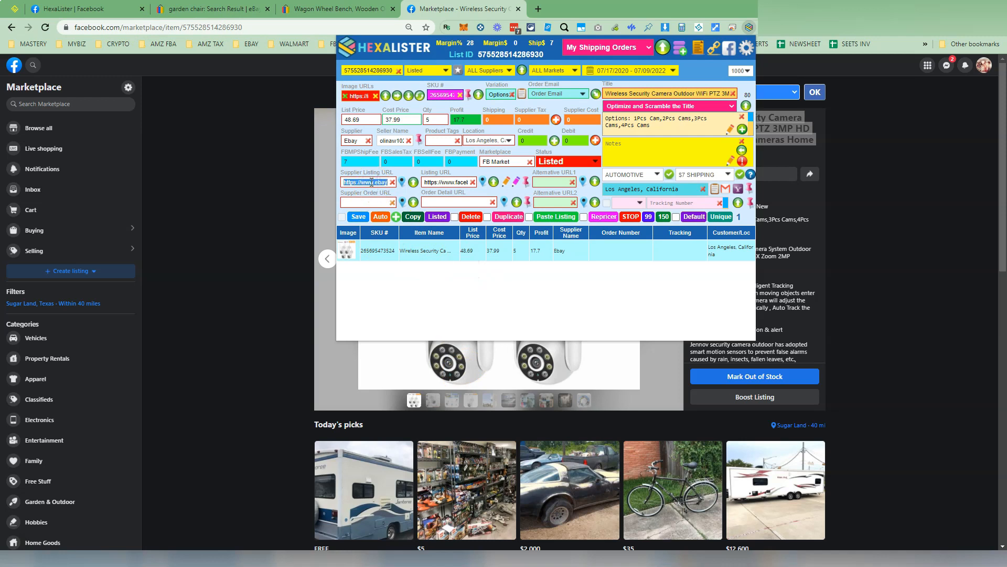
{"action": "double_click", "coordinate": [443, 181]}
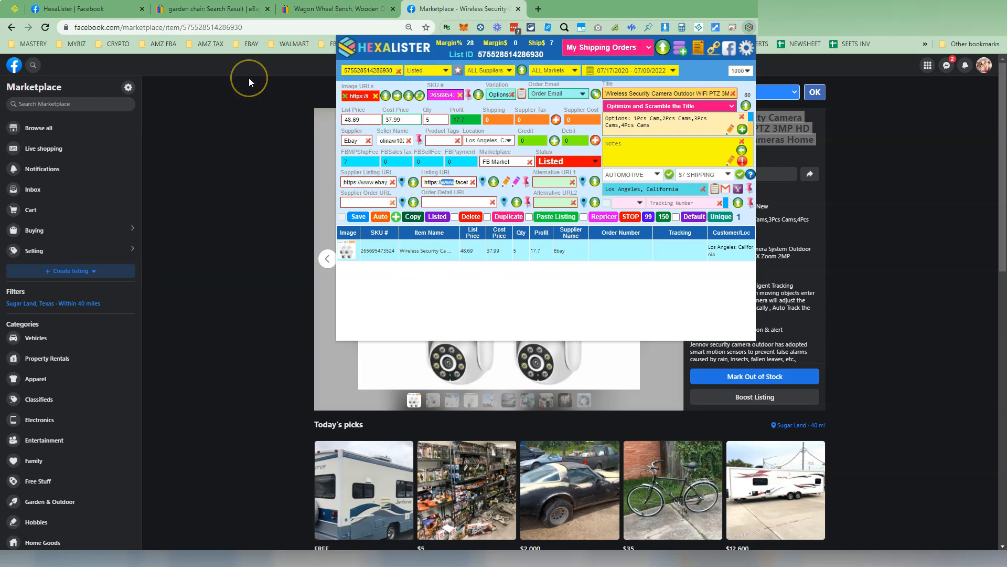
{"action": "left_click", "coordinate": [247, 125]}
Step: Return to your listings, view the Outdoor Garden Accent Chair wagon wheel bench listing, and select the item ID in its address
{"action": "left_click", "coordinate": [368, 66]}
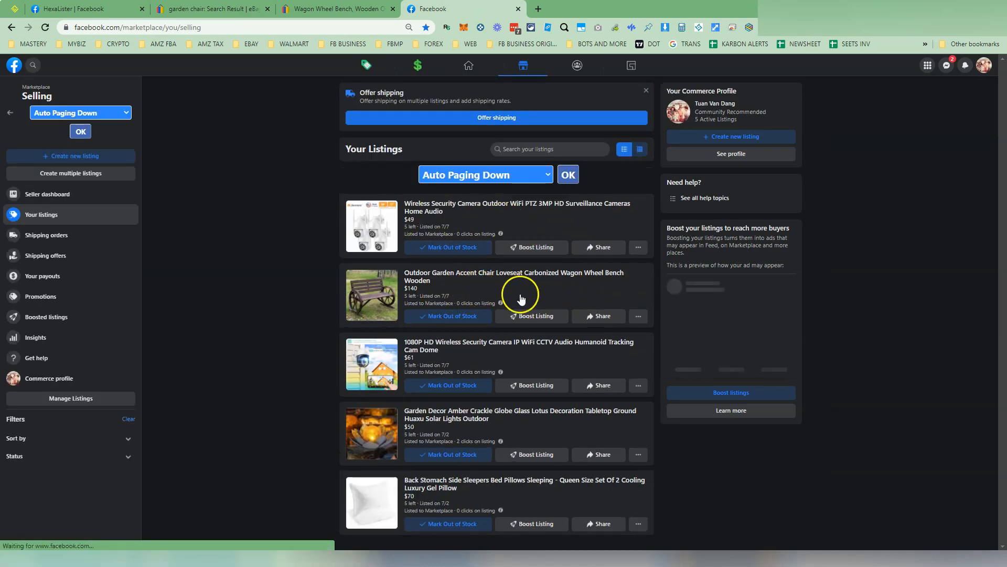
{"action": "left_click", "coordinate": [637, 317]}
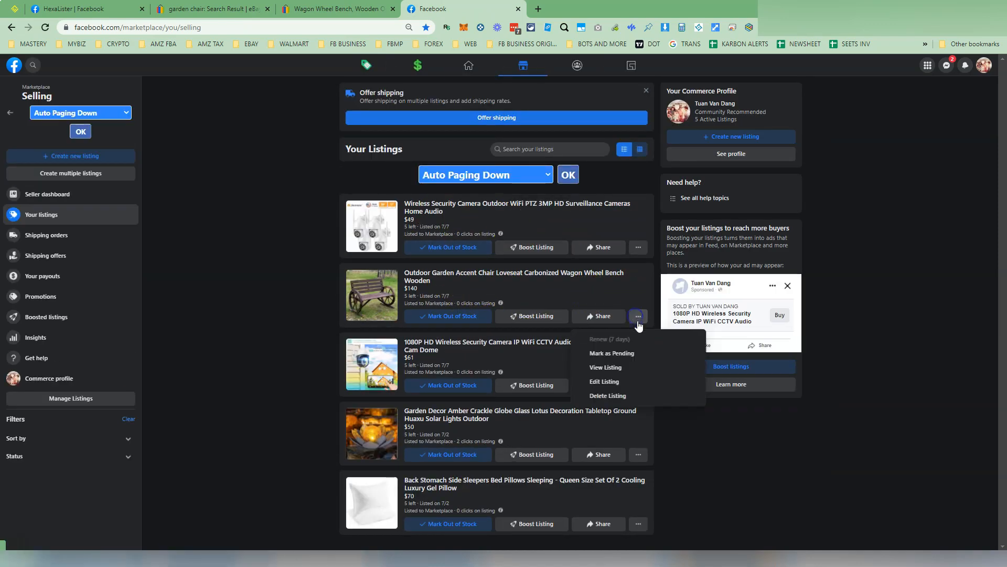
{"action": "left_click", "coordinate": [604, 366]}
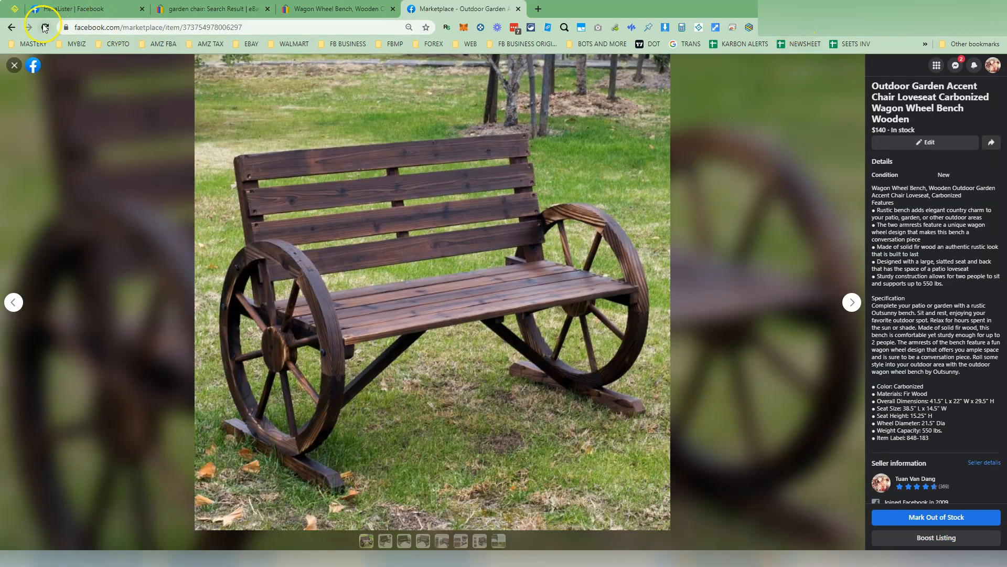
{"action": "double_click", "coordinate": [290, 25]}
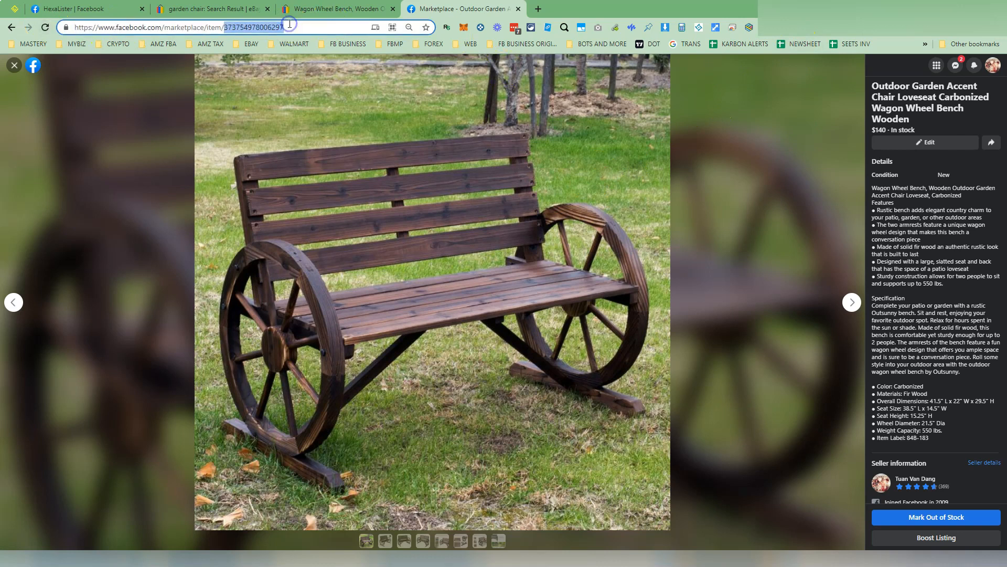
Step: Clear the HexaLister search, select the Outdoor Garden Accent Chair record, and store the open Facebook page's address as its Listing URL
{"action": "left_click", "coordinate": [750, 28]}
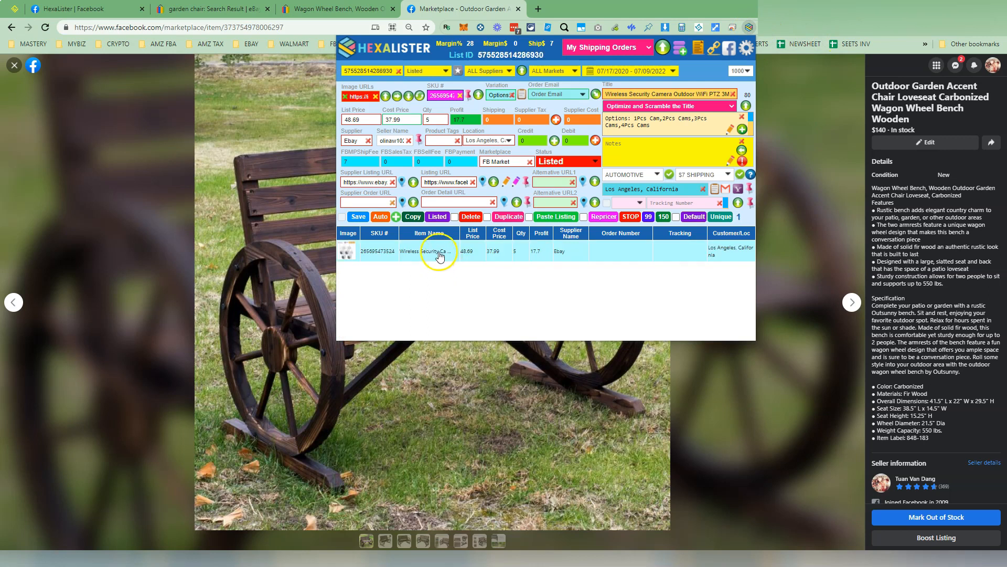
{"action": "left_click", "coordinate": [398, 72]}
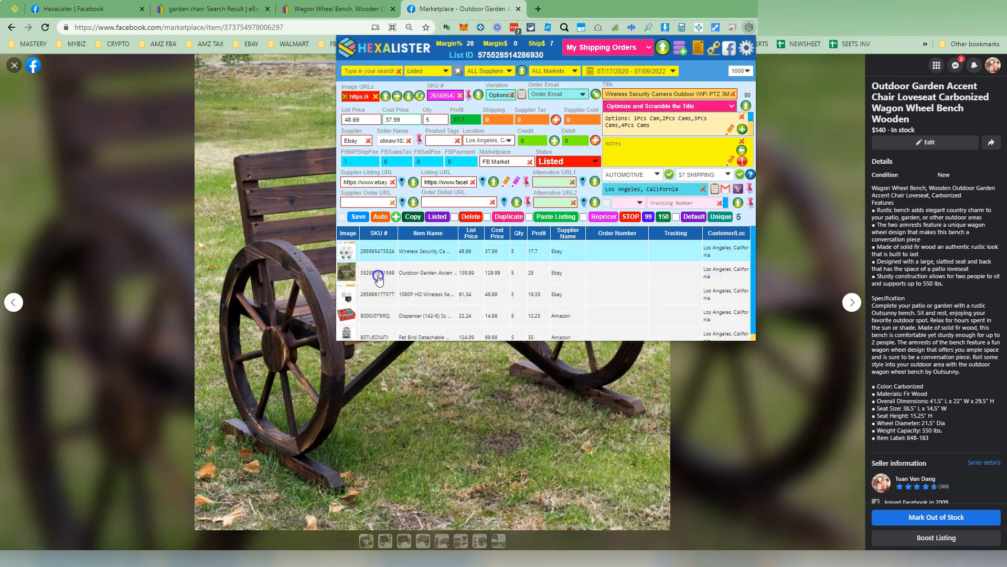
{"action": "left_click", "coordinate": [378, 275]}
{"action": "left_click", "coordinate": [482, 181]}
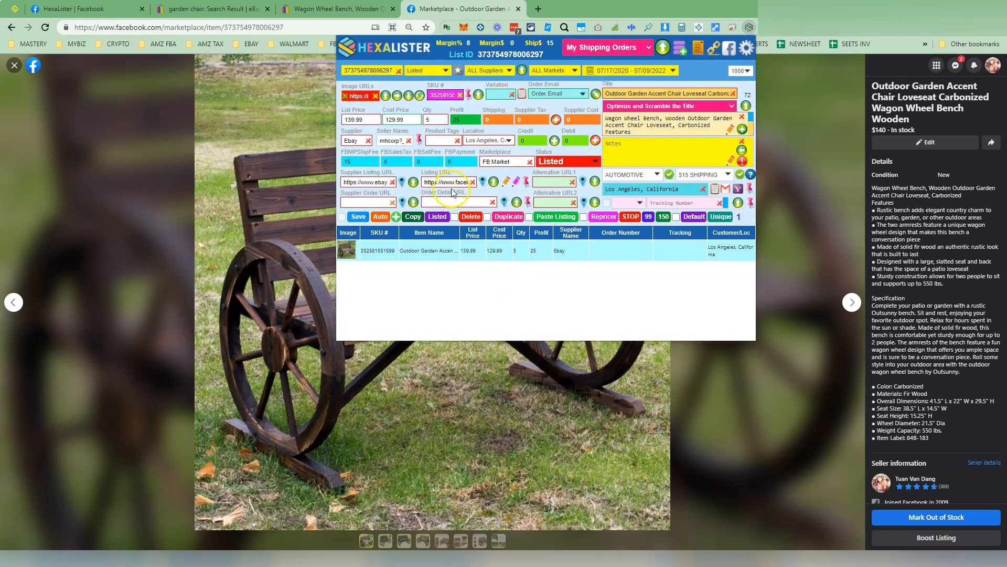
{"action": "left_click", "coordinate": [454, 7]}
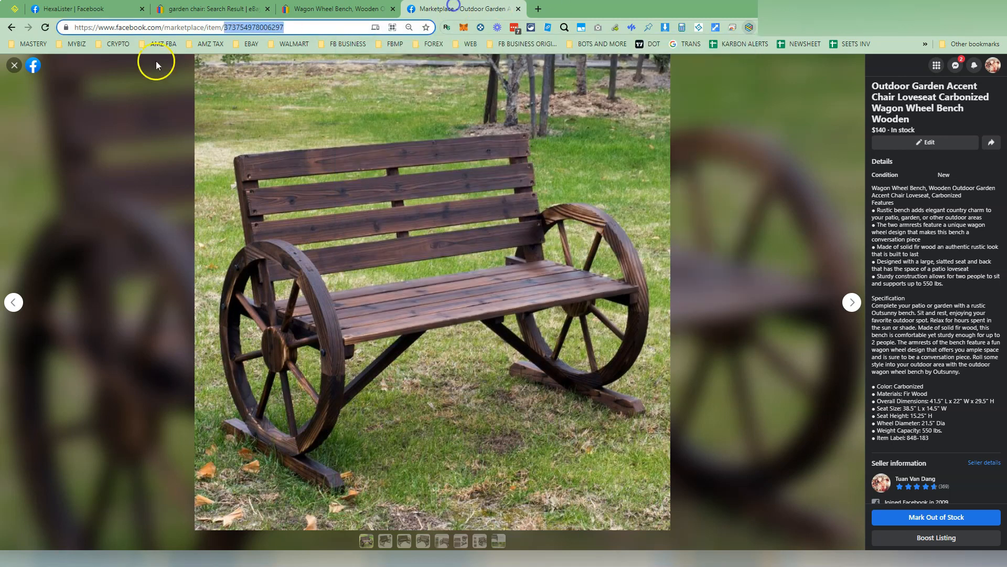
Step: Go back to your listings, view the 1080P HD Wireless Security Camera listing, and copy its title
{"action": "left_click", "coordinate": [13, 65]}
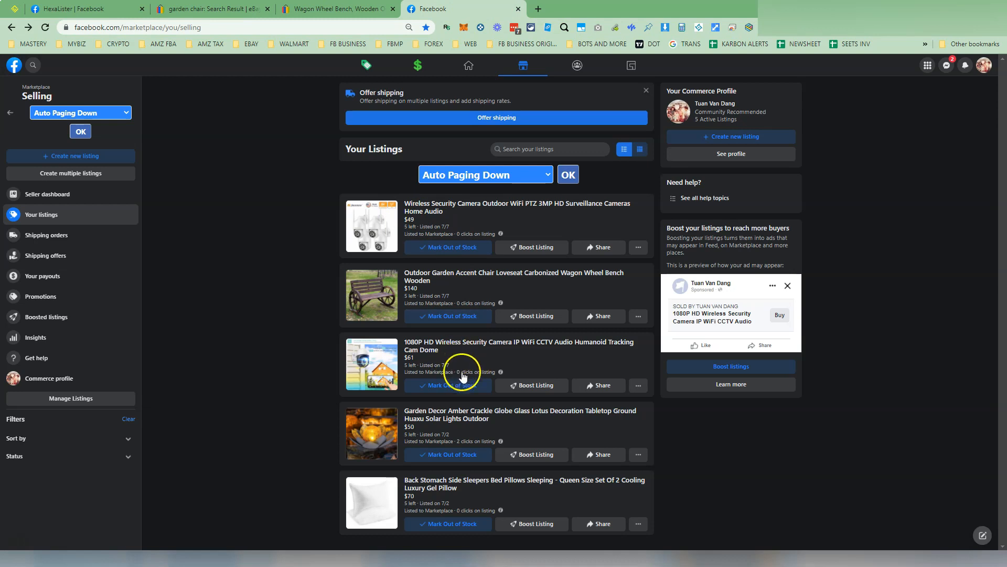
{"action": "left_click", "coordinate": [613, 388]}
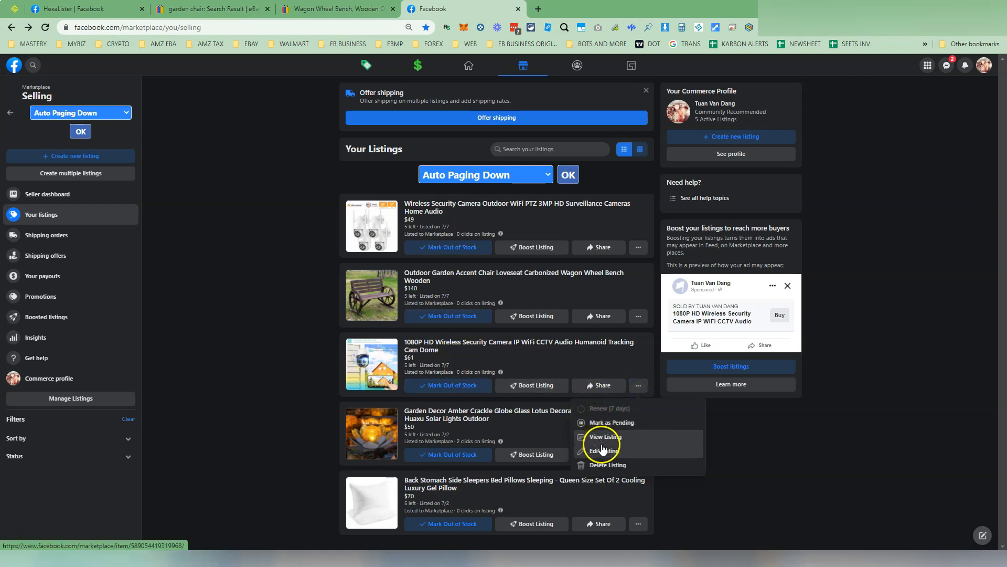
{"action": "left_click", "coordinate": [605, 444]}
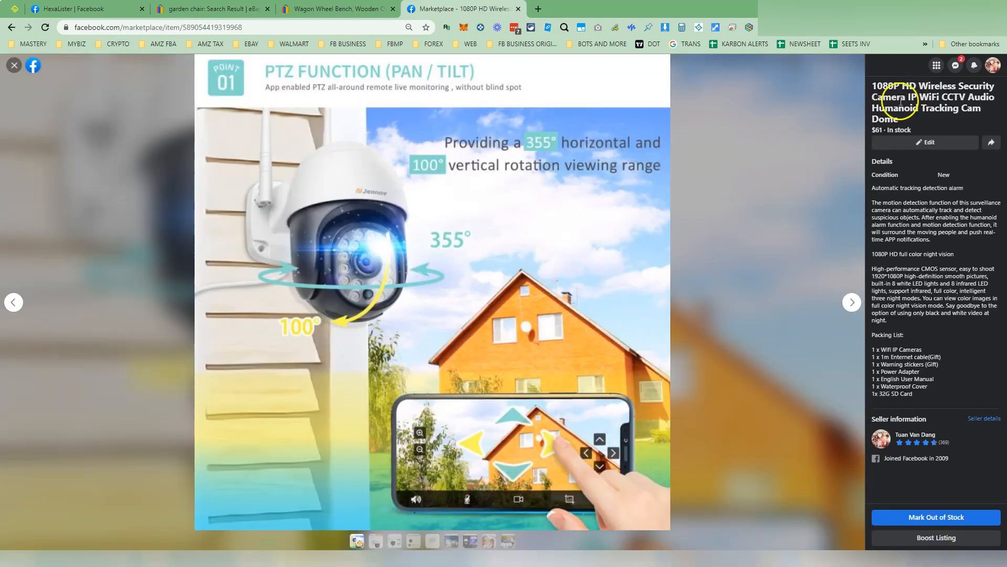
{"action": "triple_click", "coordinate": [901, 101]}
{"action": "right_click", "coordinate": [900, 100]}
{"action": "left_click", "coordinate": [876, 111]}
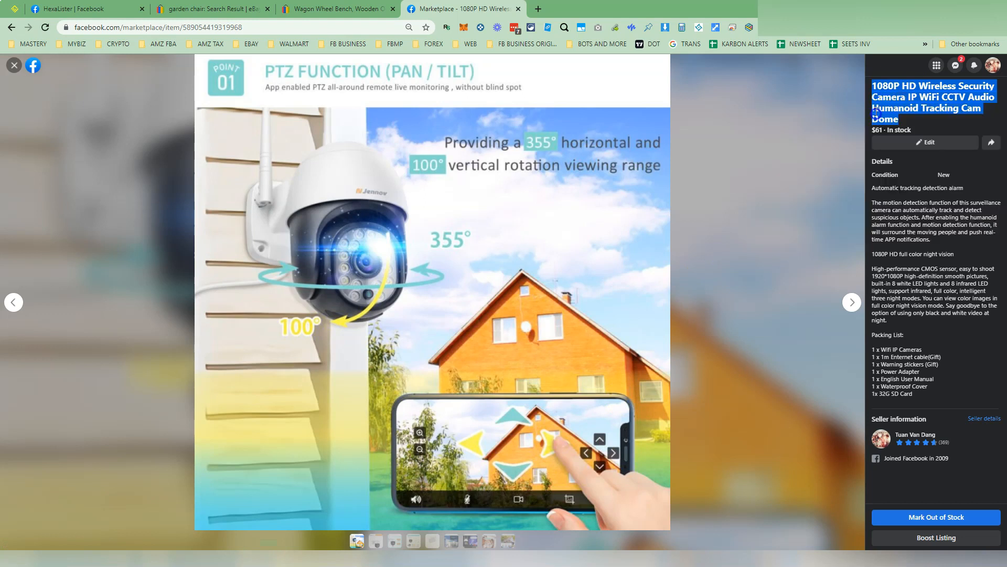
Step: Find the 1080P camera's HexaLister record by the copied title and save the open page's address as its Listing URL
{"action": "left_click", "coordinate": [747, 28]}
{"action": "left_click", "coordinate": [364, 70]}
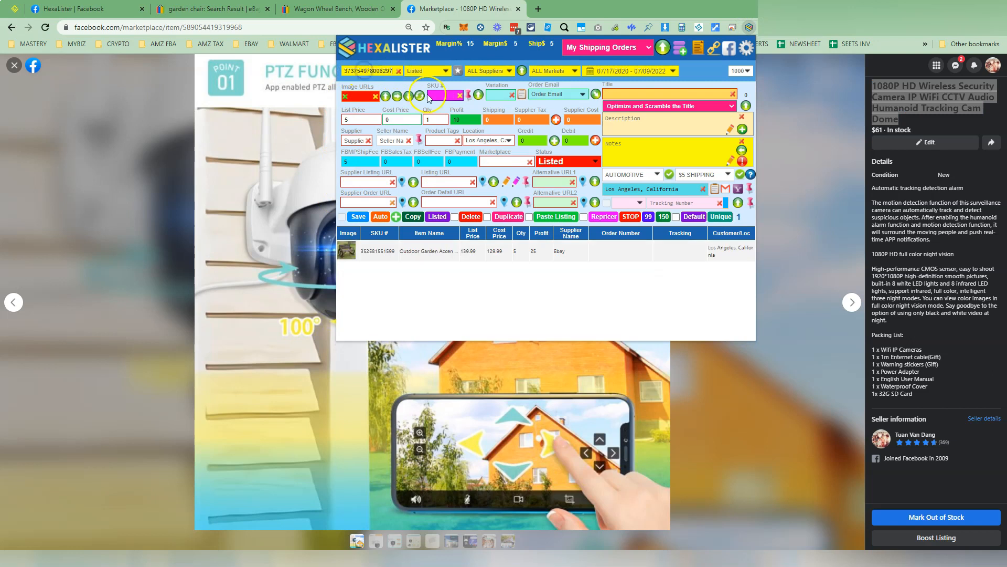
{"action": "left_click", "coordinate": [440, 251]}
{"action": "left_click", "coordinate": [372, 70]}
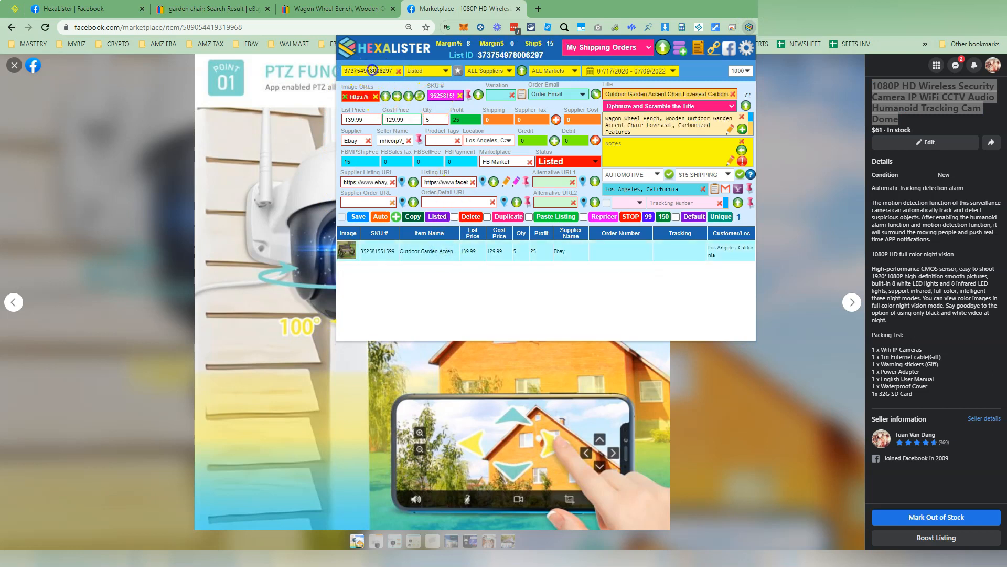
{"action": "key", "text": "ctrl+v"}
{"action": "left_click", "coordinate": [410, 253]}
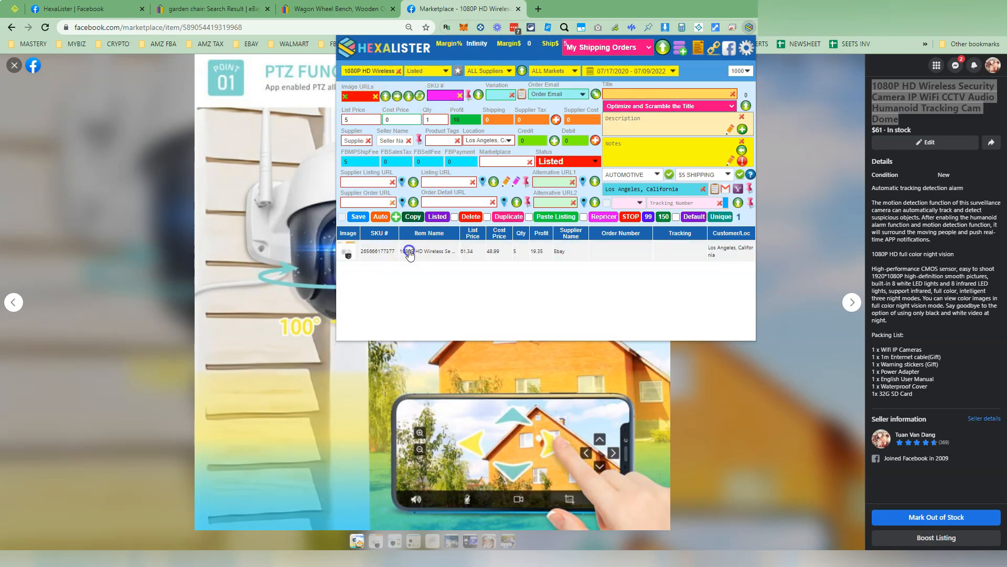
{"action": "left_click", "coordinate": [483, 182]}
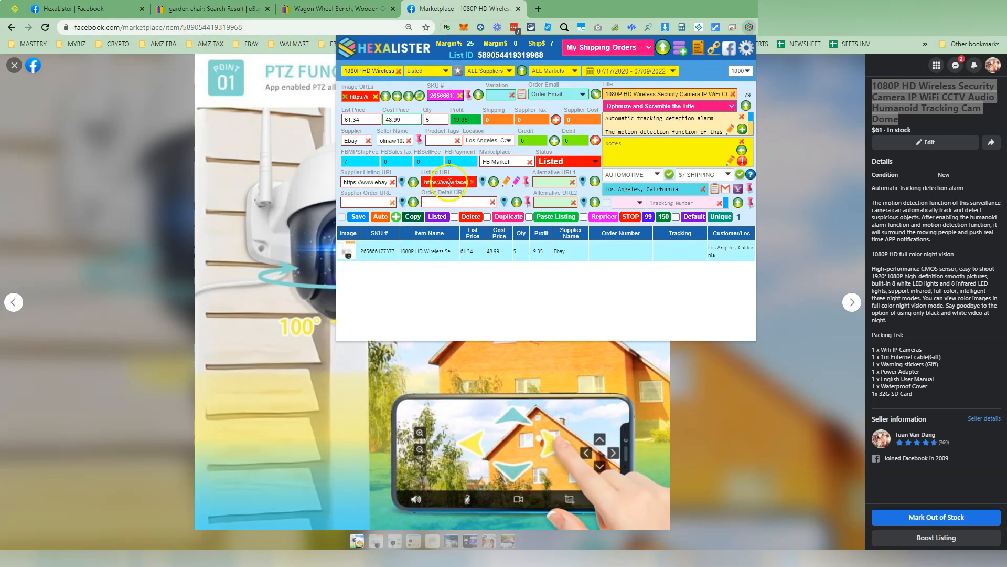
{"action": "left_click", "coordinate": [362, 217]}
{"action": "left_click", "coordinate": [643, 203]}
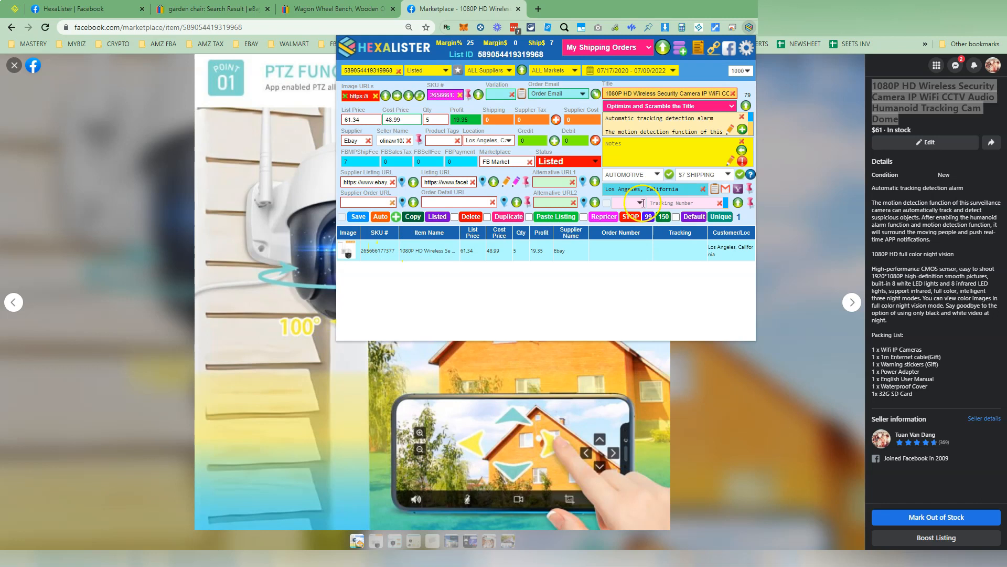
Step: Clear the search, check the PTZ camera in the Listed inventory, and filter for items with NO FBMP URLS
{"action": "left_click", "coordinate": [398, 71]}
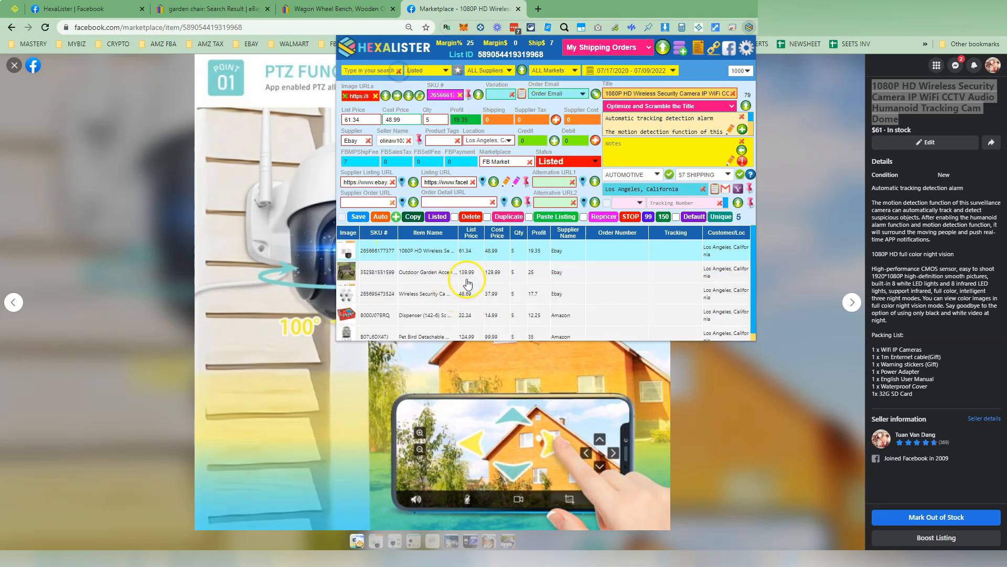
{"action": "left_click", "coordinate": [496, 297]}
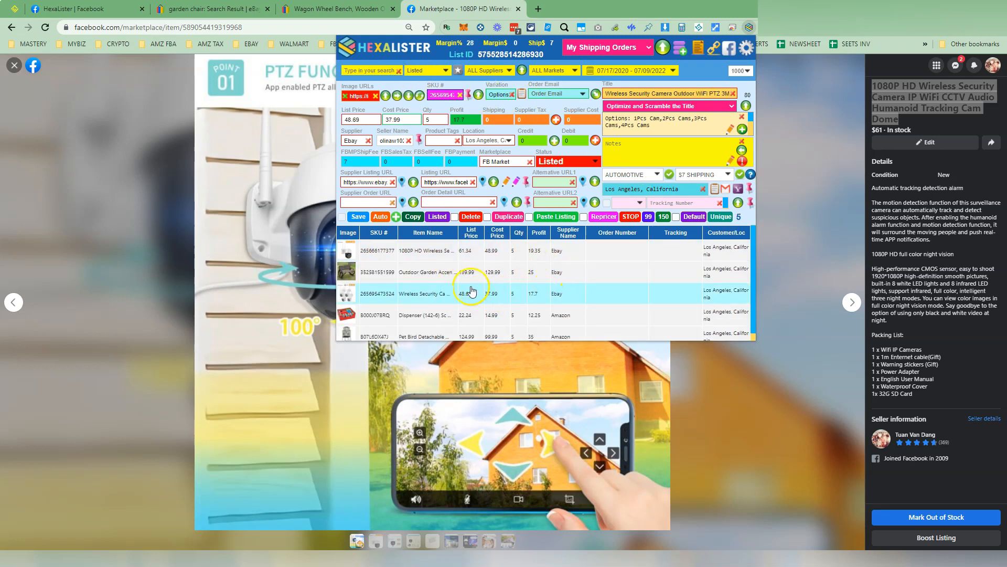
{"action": "scroll", "coordinate": [469, 292], "scroll_direction": "down", "scroll_amount": 1}
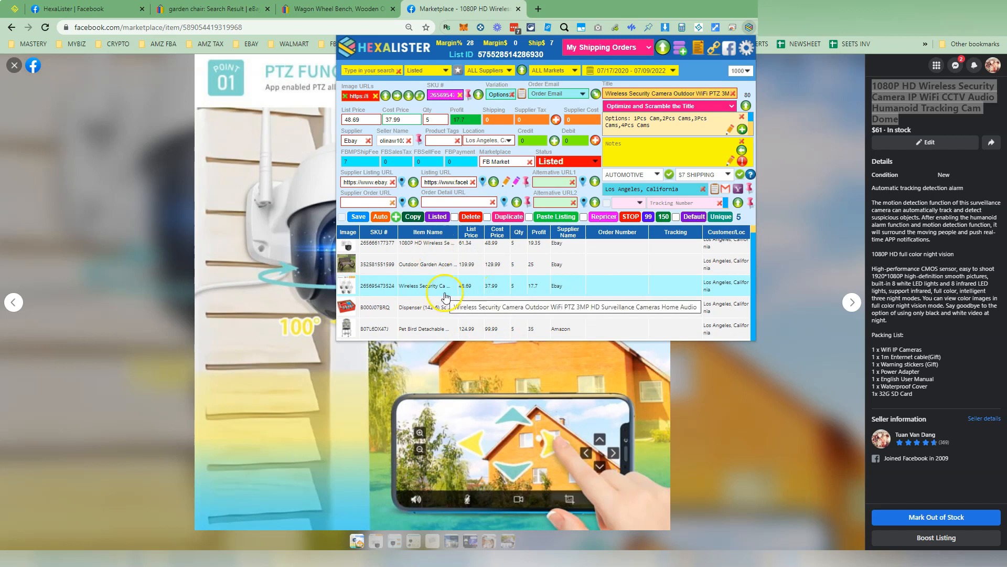
{"action": "left_click", "coordinate": [439, 79]}
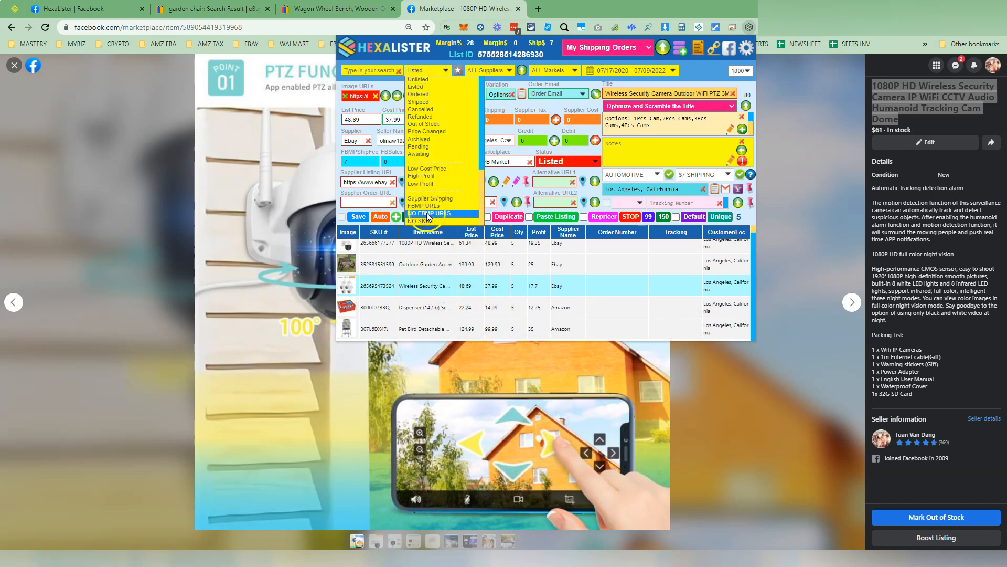
{"action": "left_click", "coordinate": [445, 213]}
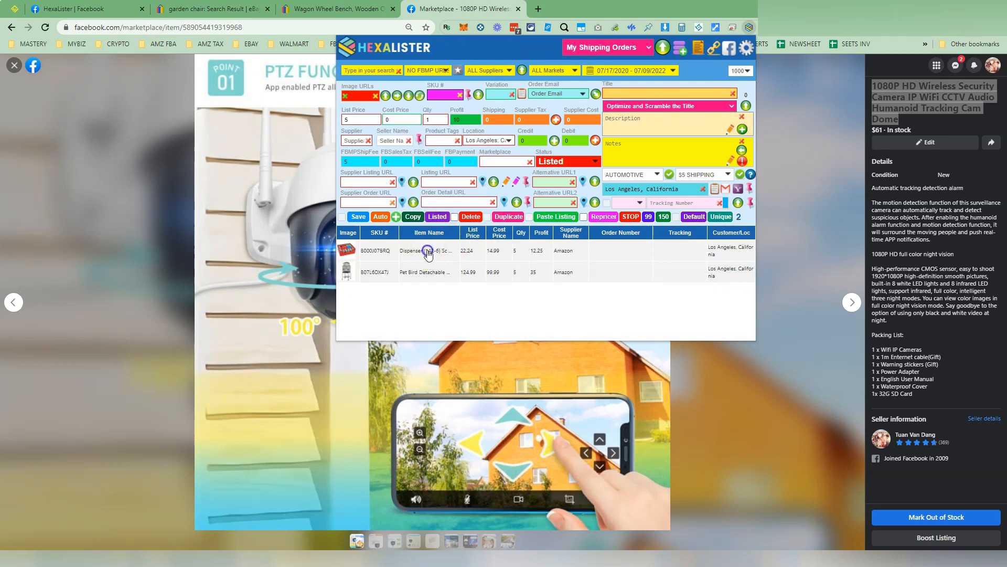
Step: Review the two records without FBMP URLs and set the Scotch packaging tape dispenser record's status to Archived
{"action": "left_click", "coordinate": [428, 273]}
{"action": "left_click", "coordinate": [428, 257]}
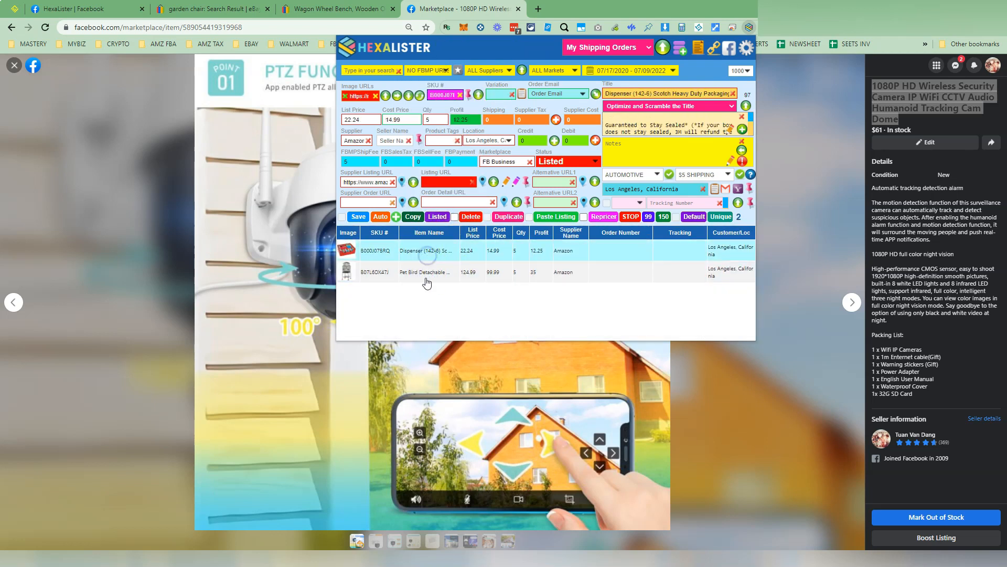
{"action": "left_click", "coordinate": [429, 272]}
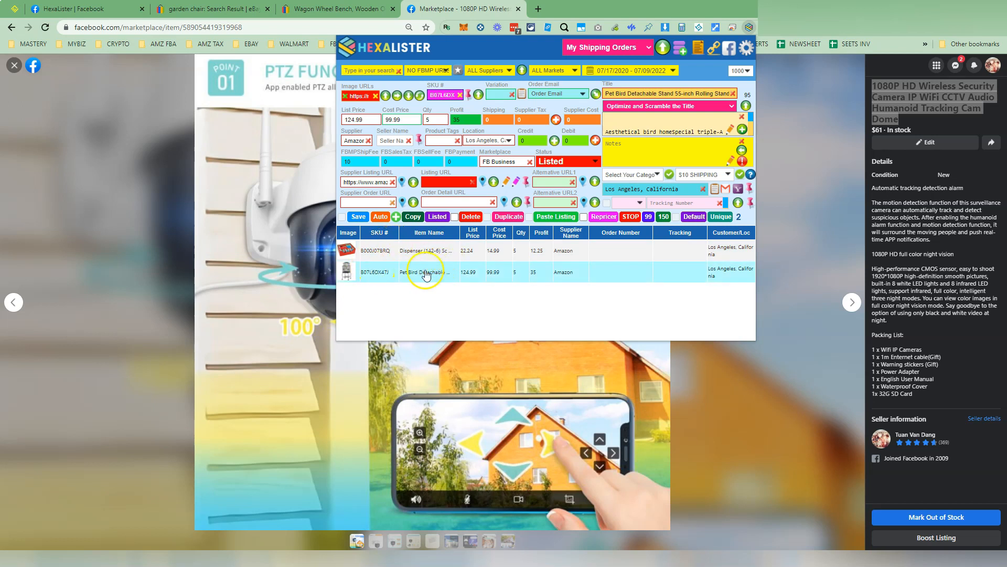
{"action": "left_click", "coordinate": [439, 254]}
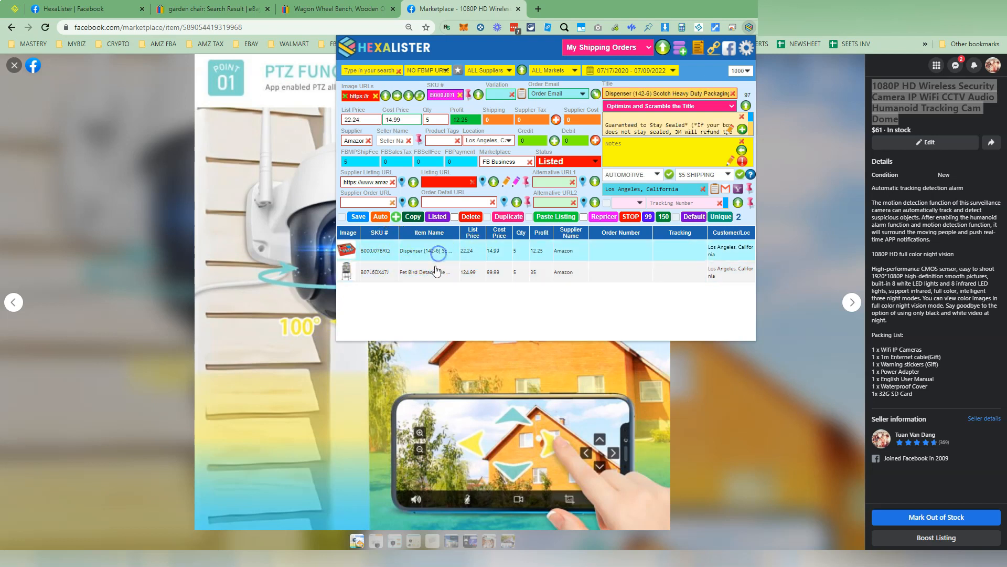
{"action": "left_click", "coordinate": [557, 162]}
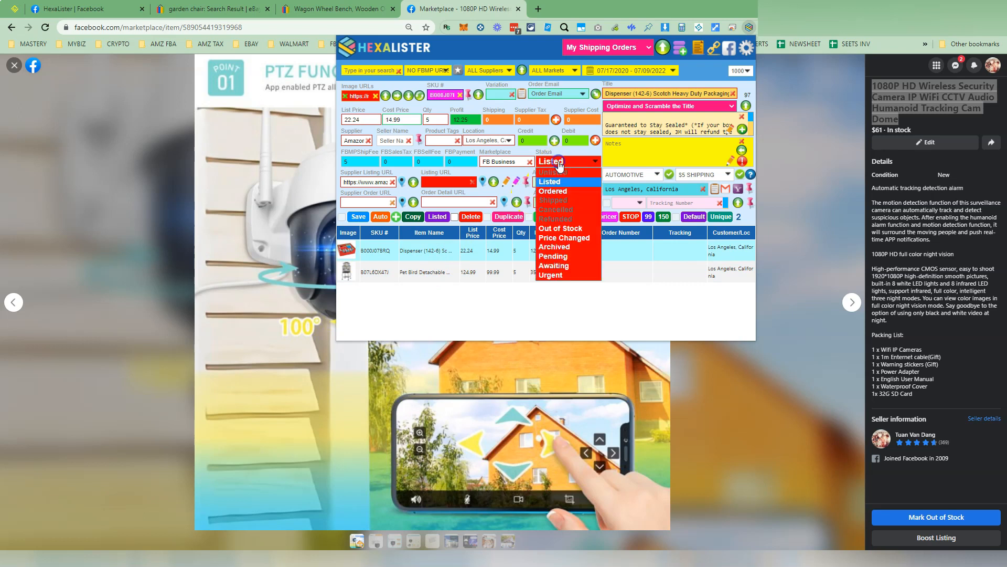
{"action": "left_click", "coordinate": [558, 249]}
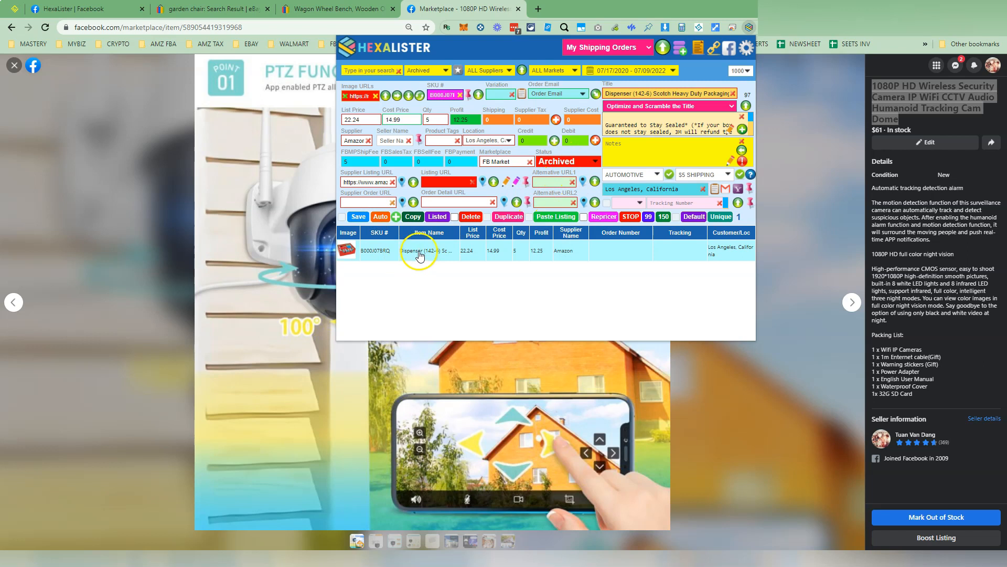
Step: Filter the inventory for Listed items, set the Pet Bird Detachable Stand record's status to Archived, and save it
{"action": "left_click", "coordinate": [422, 70]}
{"action": "left_click", "coordinate": [420, 86]}
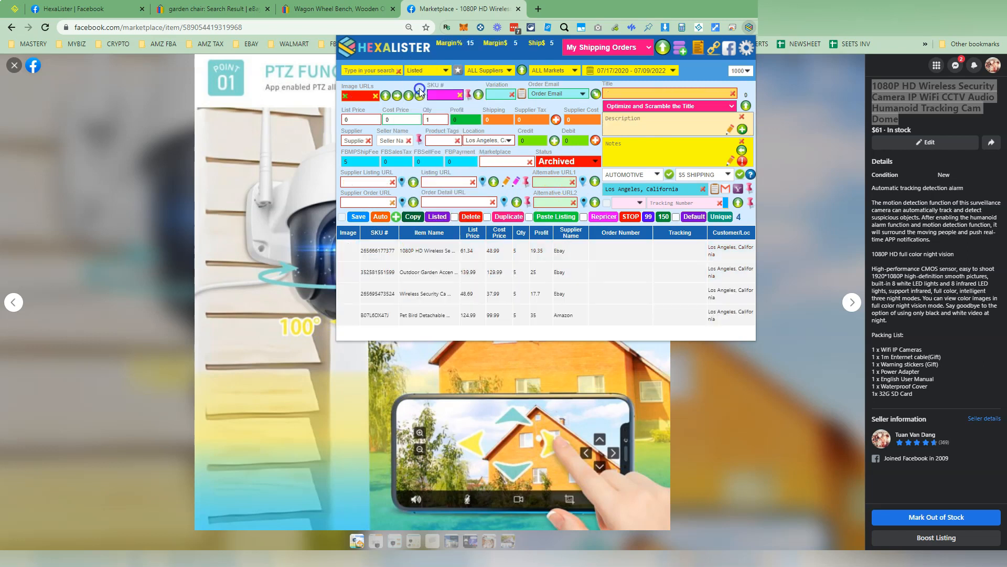
{"action": "left_click", "coordinate": [413, 314]}
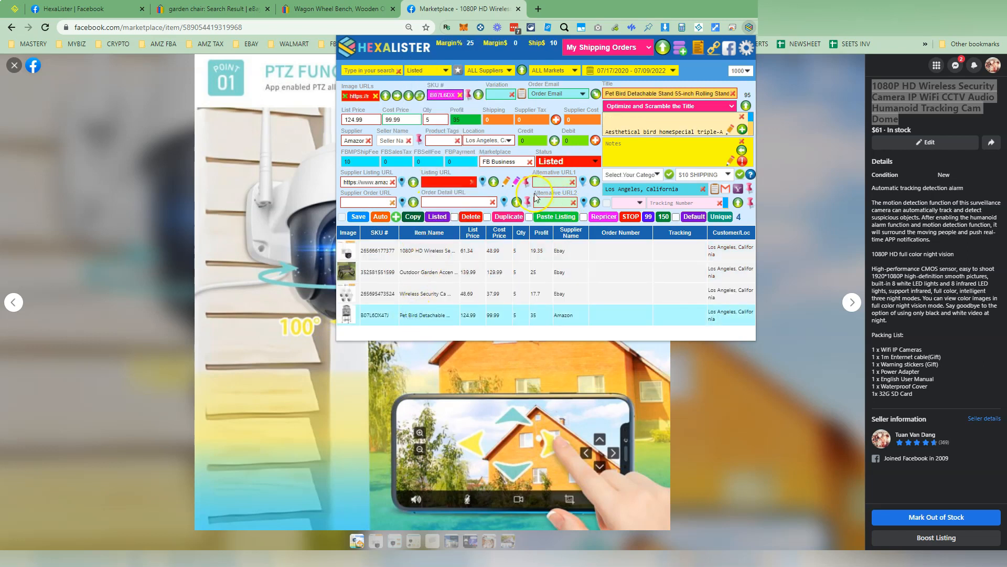
{"action": "left_click", "coordinate": [564, 161]}
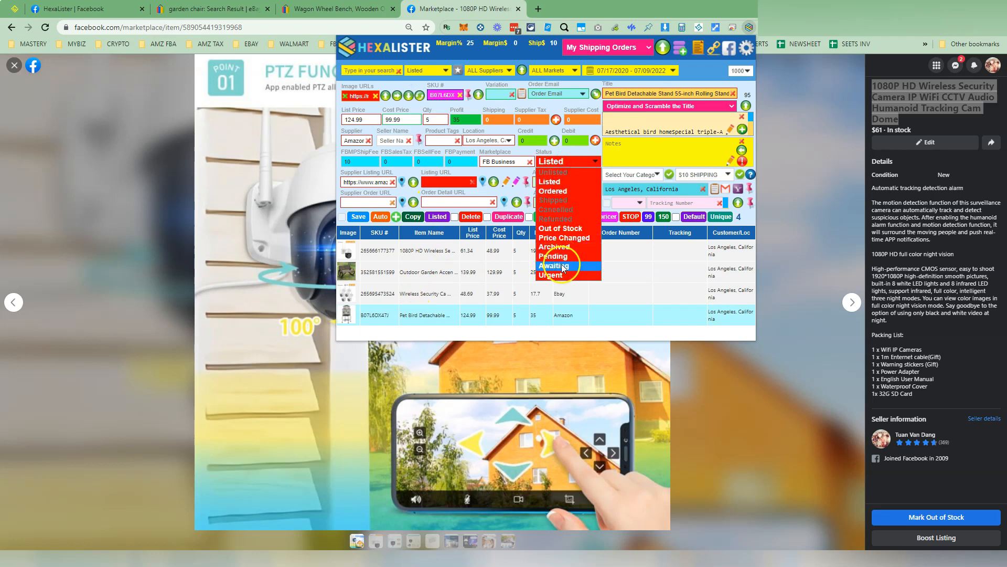
{"action": "left_click", "coordinate": [554, 246]}
{"action": "left_click", "coordinate": [363, 218]}
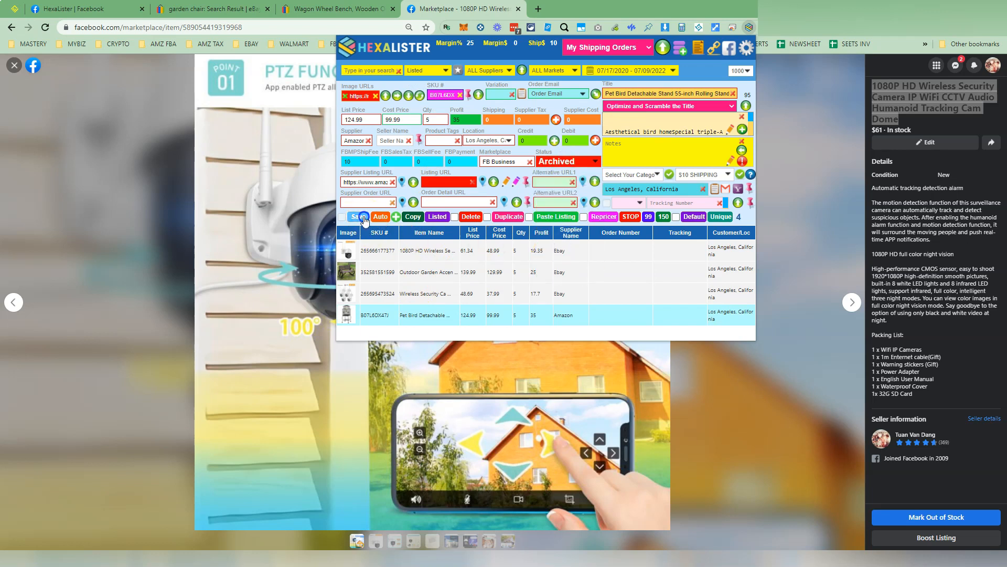
Step: Show the Unlisted inventory and look through the other available inventory filters
{"action": "left_click", "coordinate": [428, 70]}
{"action": "left_click", "coordinate": [419, 83]}
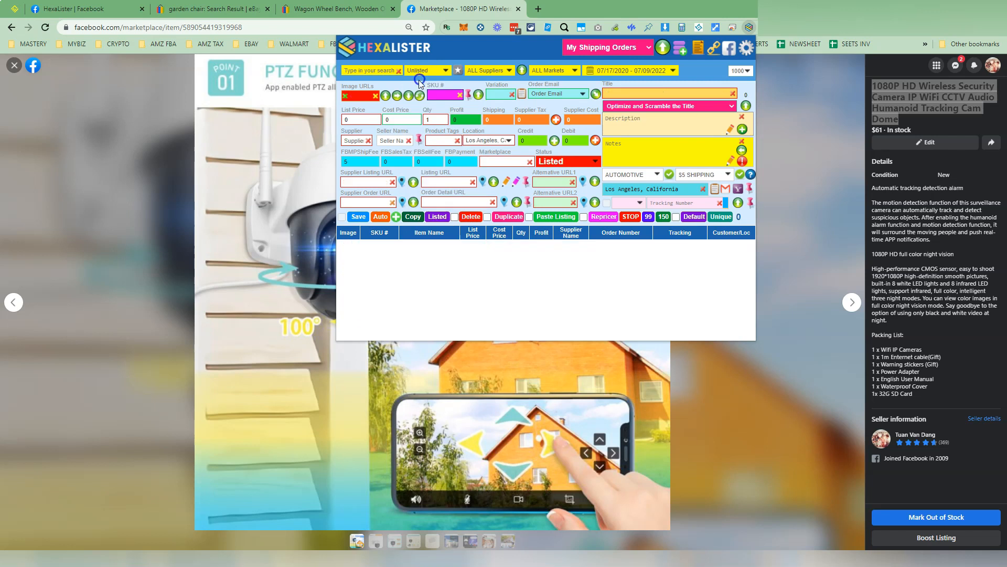
{"action": "left_click", "coordinate": [427, 70]}
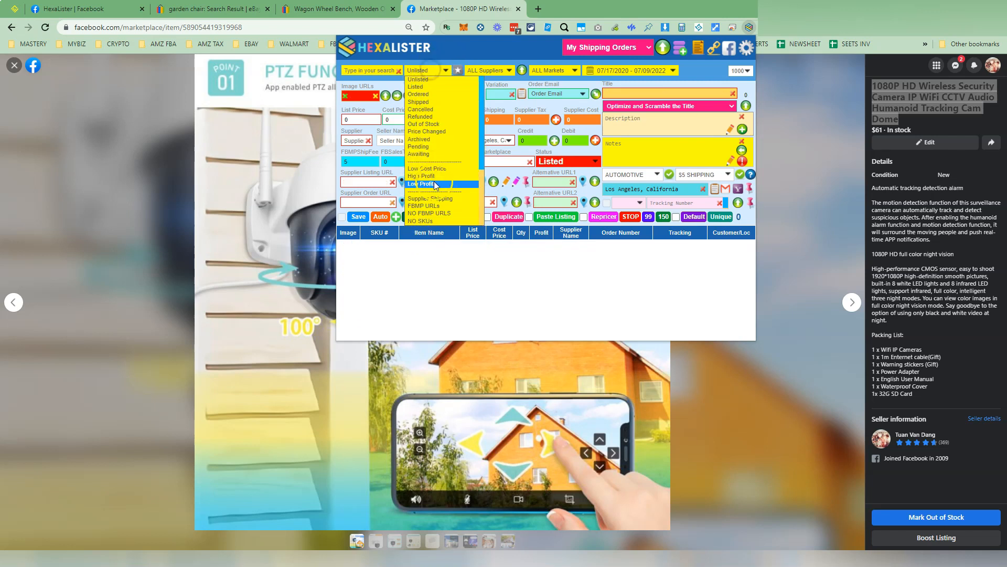
{"action": "left_click", "coordinate": [492, 48]}
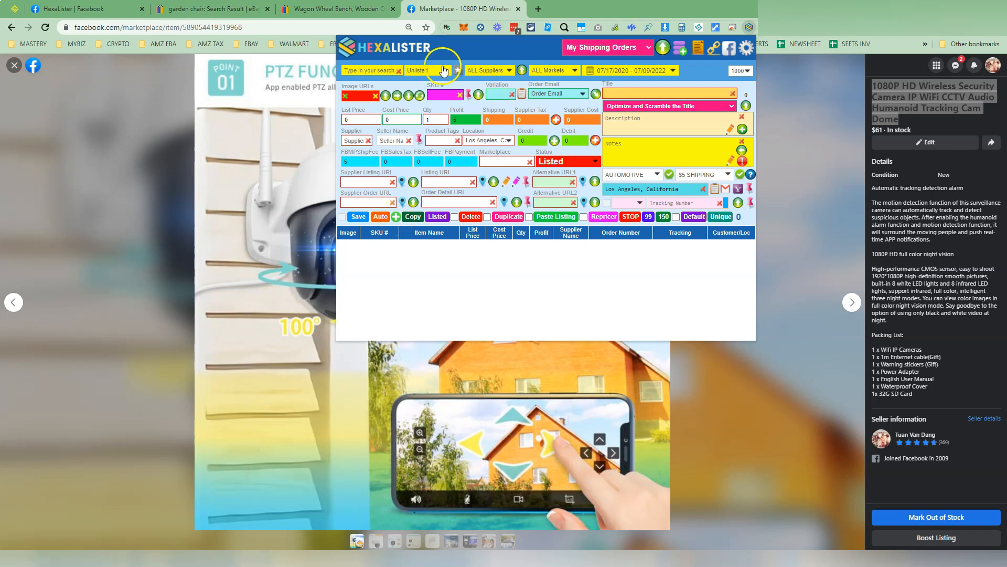
Step: Manually add 2 blank listings on Facebook's Create Multiple Listings page and open the list of items available for pasting
{"action": "left_click", "coordinate": [397, 216]}
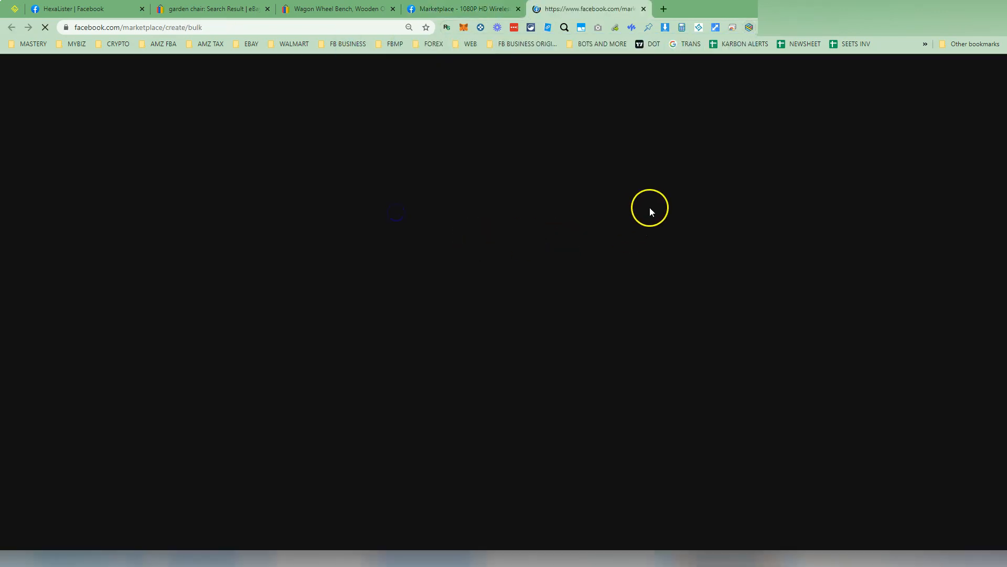
{"action": "left_click", "coordinate": [532, 256]}
{"action": "type", "text": "2"}
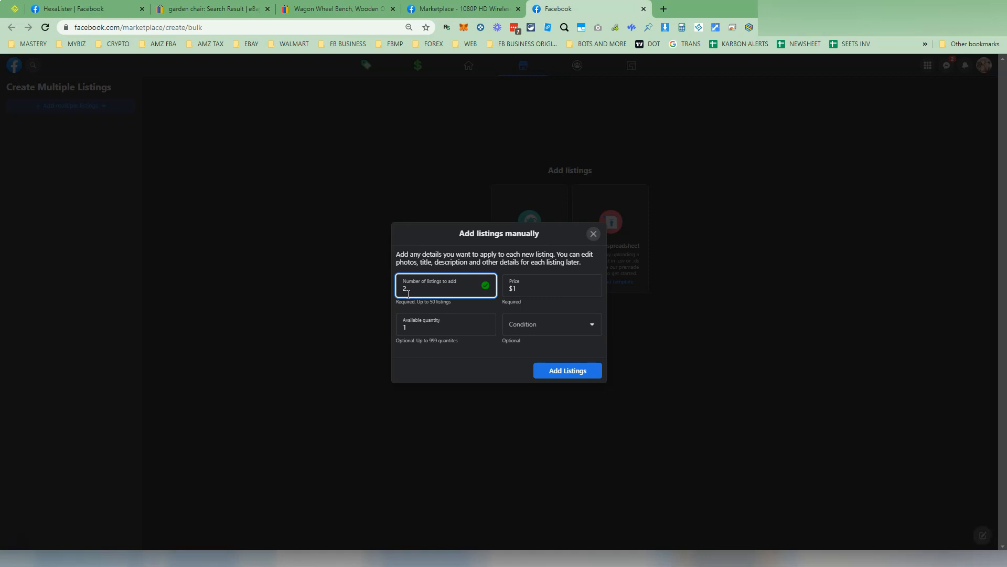
{"action": "left_click", "coordinate": [557, 371]}
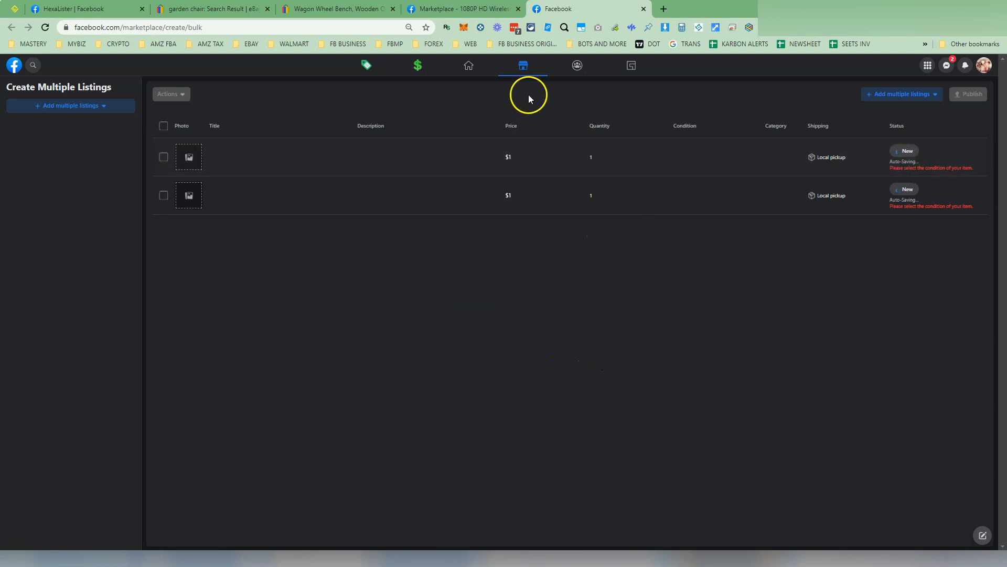
{"action": "left_click", "coordinate": [523, 95]}
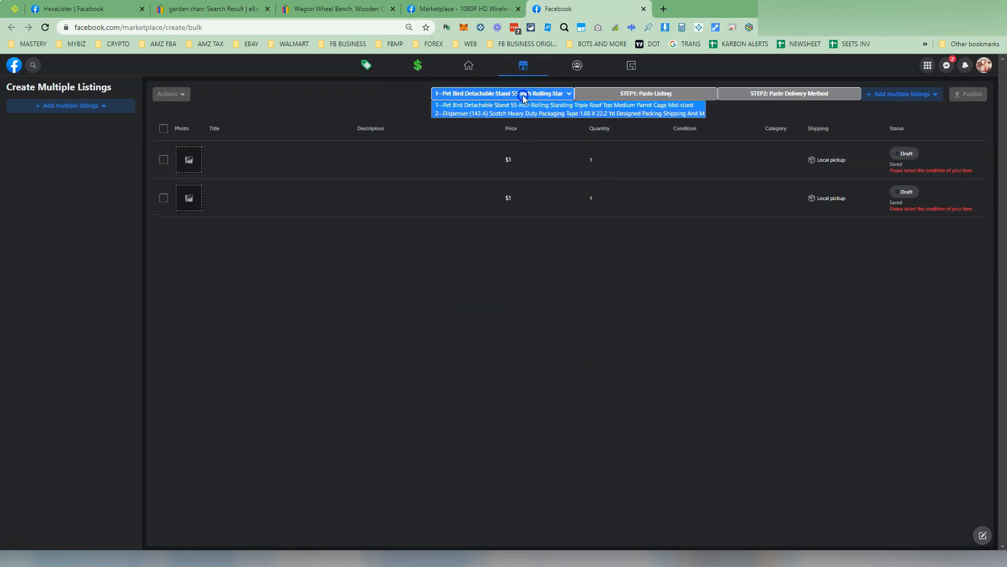